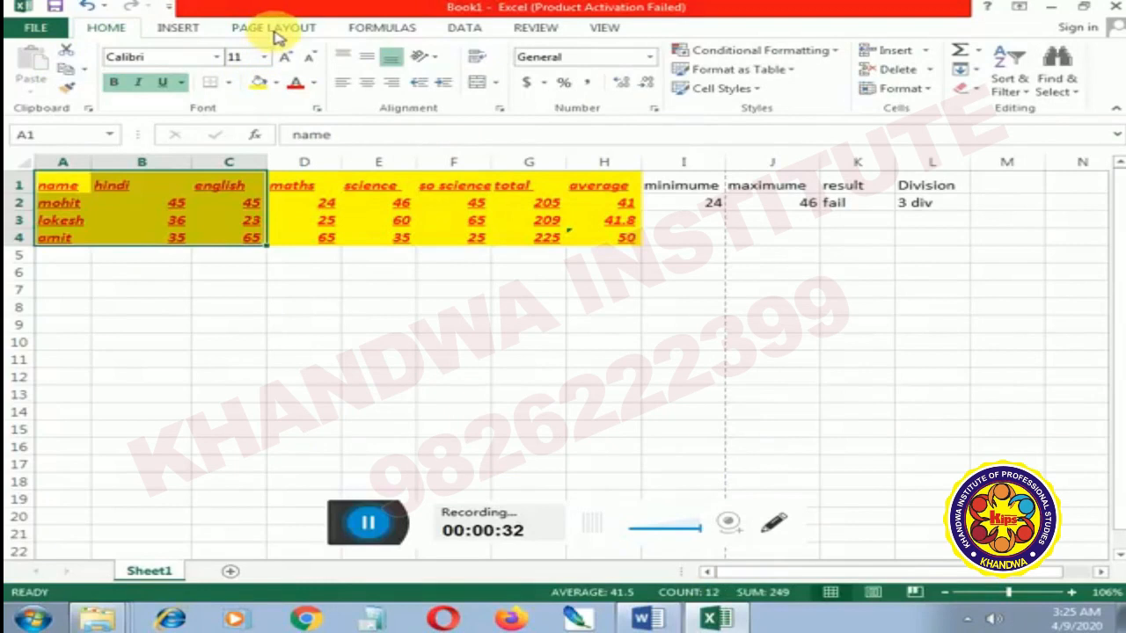
Step: Switch the worksheet to Page Layout view and bring up the page setup options
{"action": "left_click", "coordinate": [277, 29]}
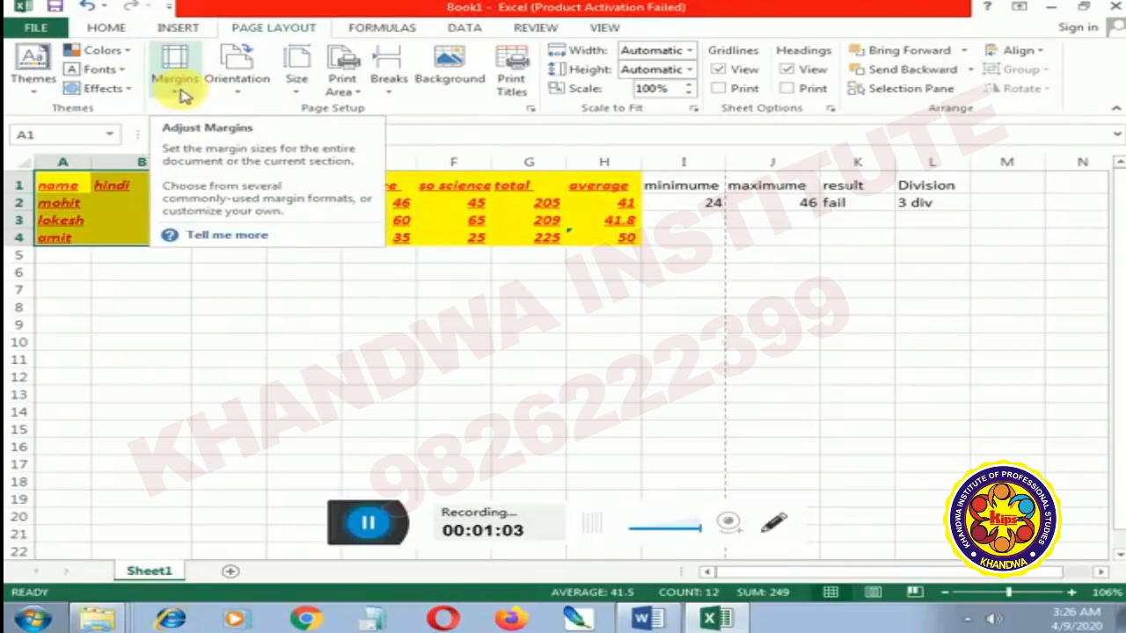
{"action": "left_click", "coordinate": [603, 28]}
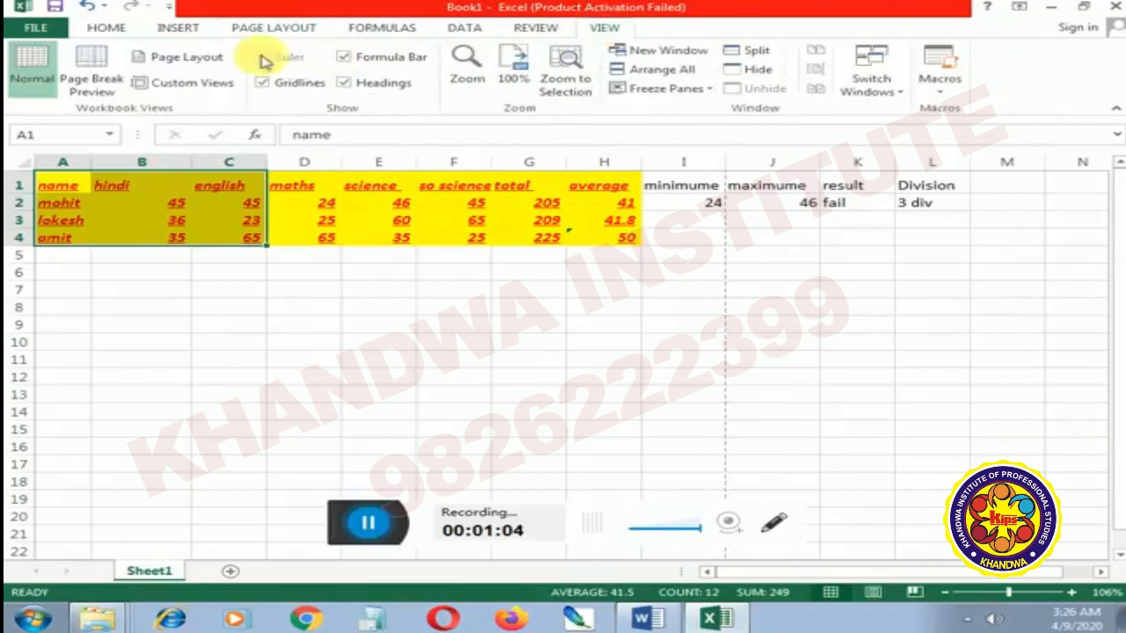
{"action": "left_click", "coordinate": [175, 64]}
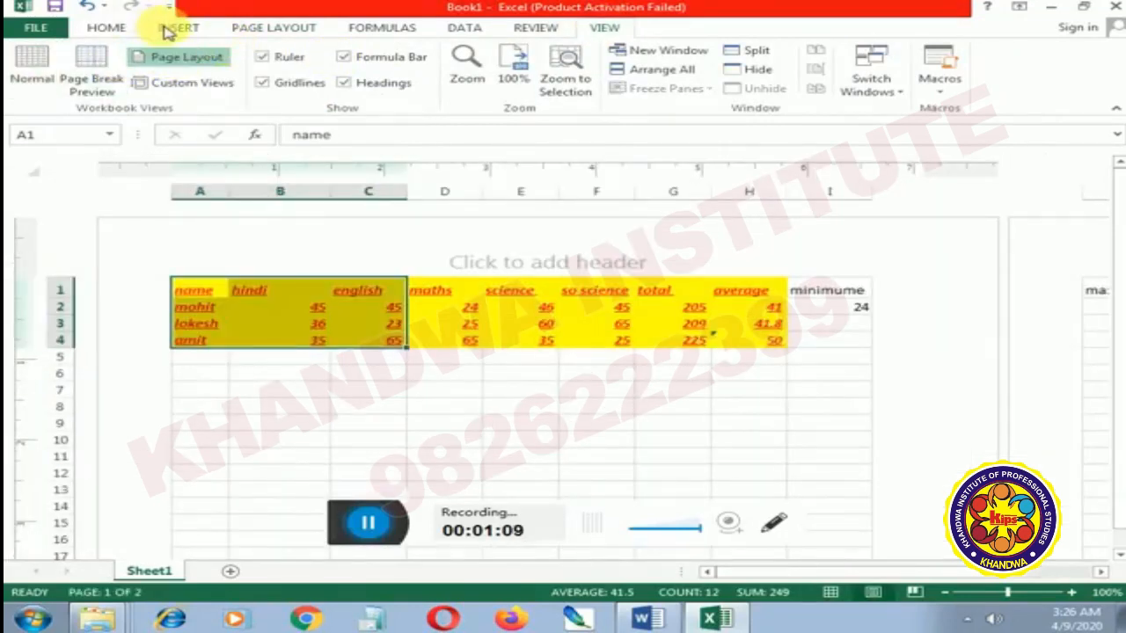
{"action": "left_click", "coordinate": [262, 26]}
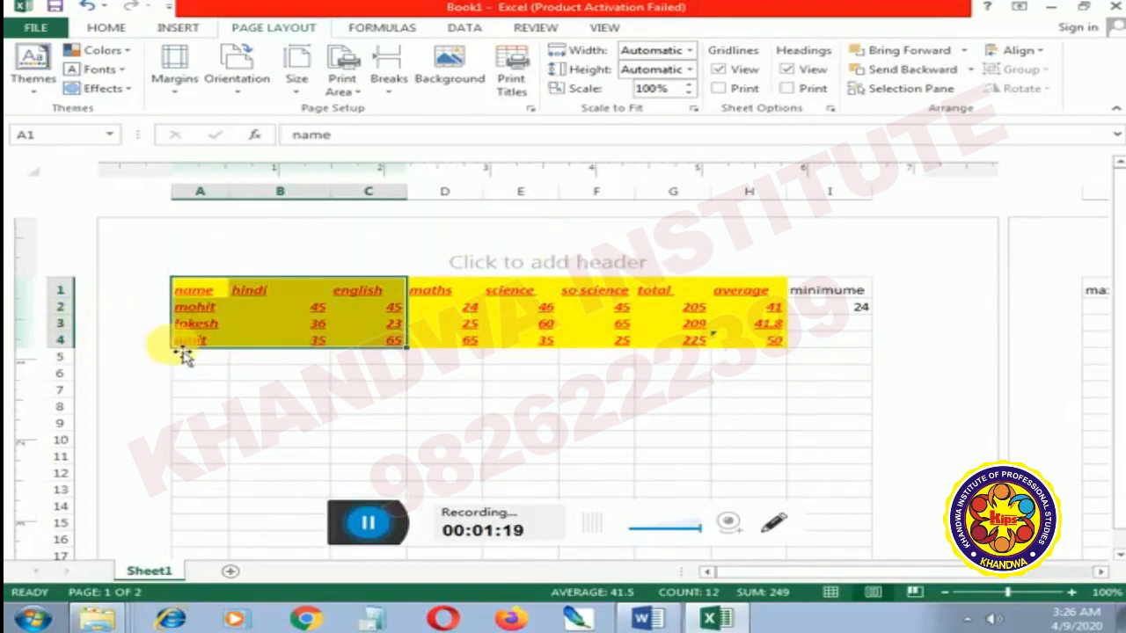
Step: Apply the Wide margin preset to the worksheet pages and replace it with the Narrow preset
{"action": "scroll", "coordinate": [324, 275], "scroll_direction": "down", "scroll_amount": 2}
{"action": "scroll", "coordinate": [325, 276], "scroll_direction": "down", "scroll_amount": 13}
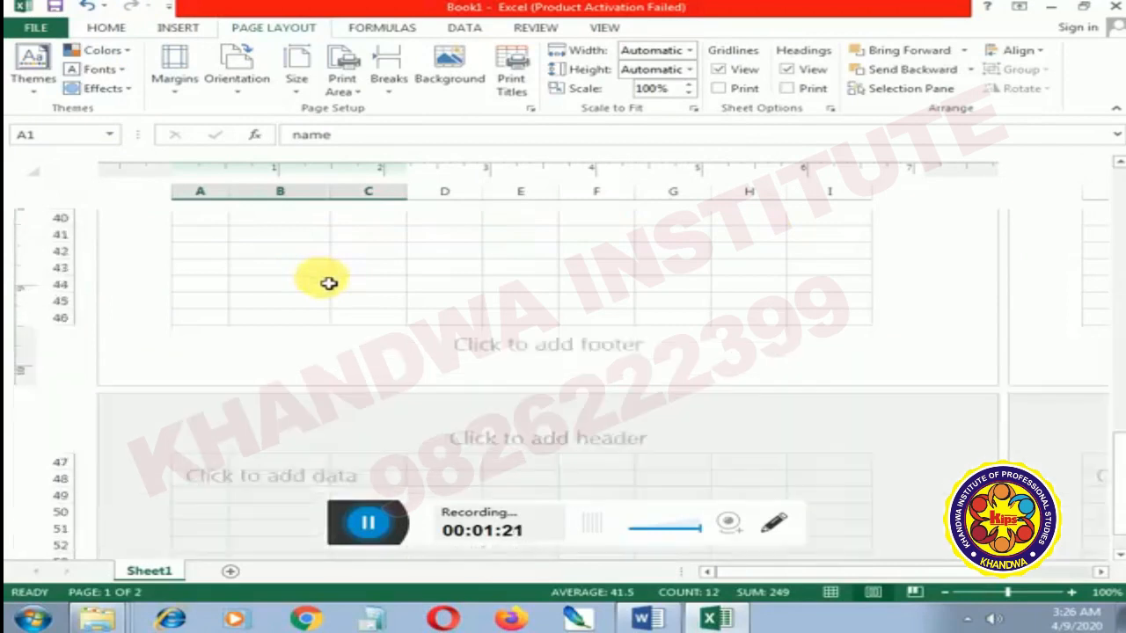
{"action": "scroll", "coordinate": [196, 324], "scroll_direction": "up", "scroll_amount": 11}
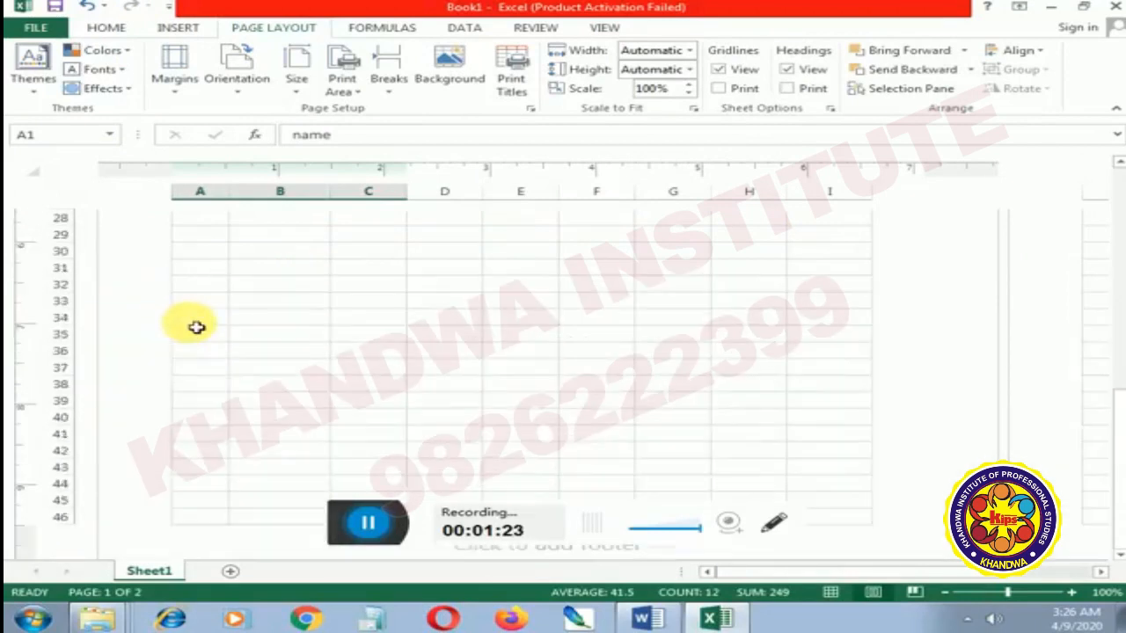
{"action": "scroll", "coordinate": [227, 259], "scroll_direction": "up", "scroll_amount": 4}
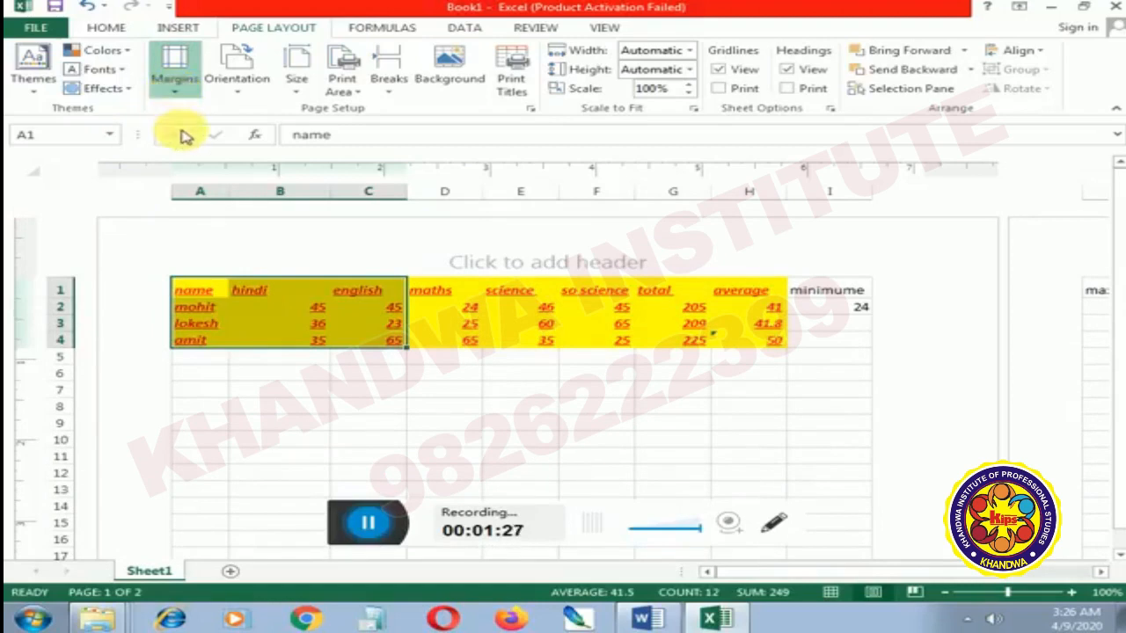
{"action": "left_click", "coordinate": [194, 206]}
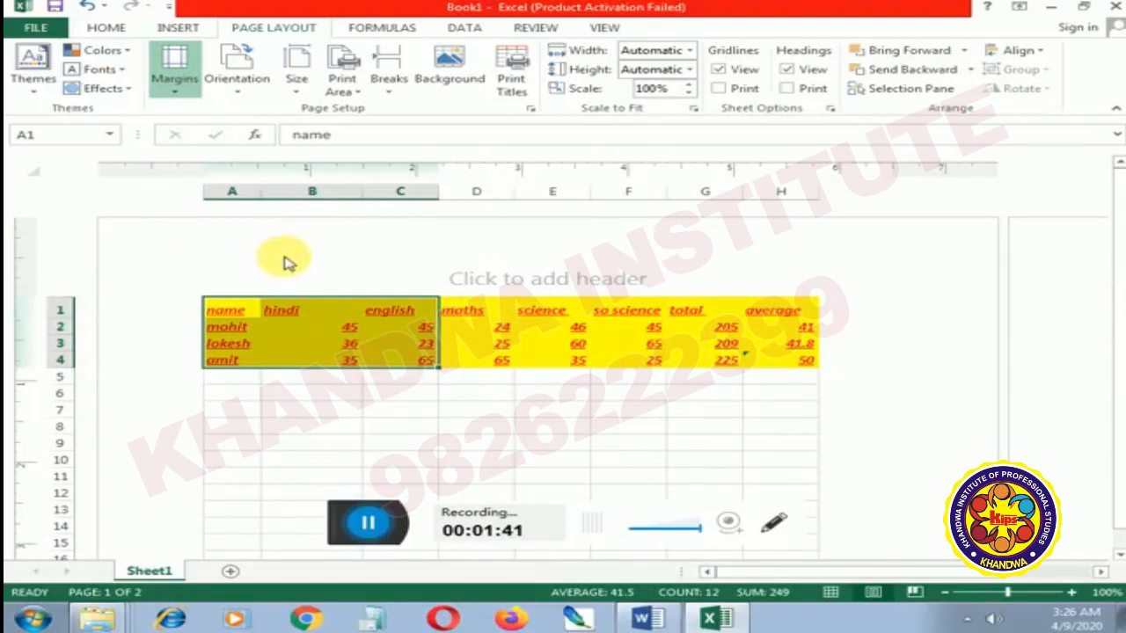
{"action": "left_click", "coordinate": [184, 263]}
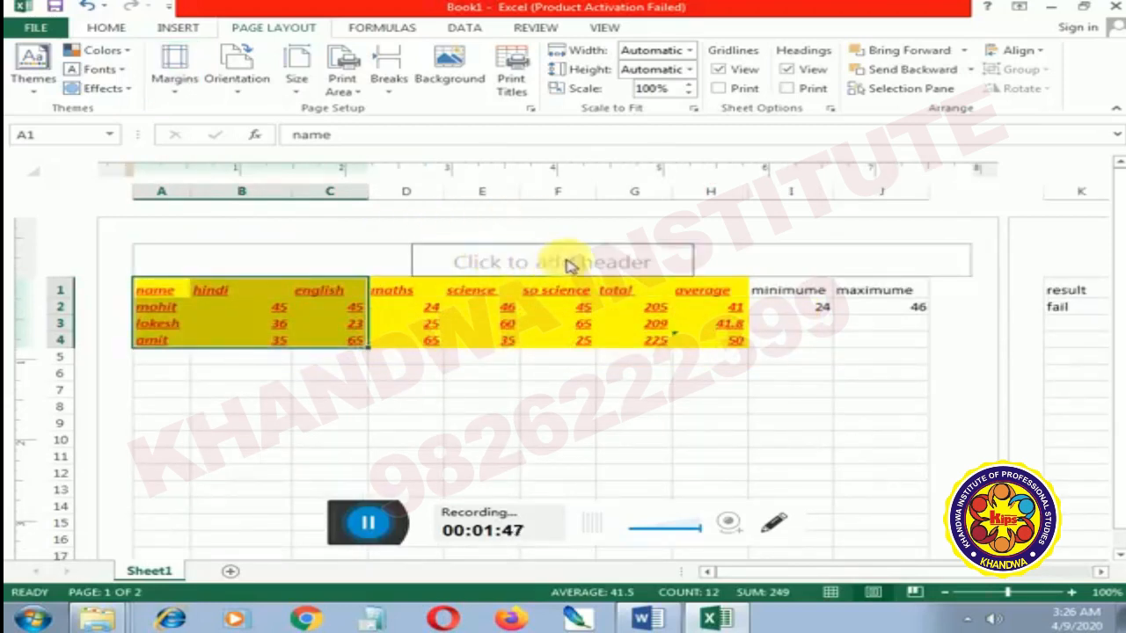
Step: Switch the page orientation to landscape and look over the resulting page
{"action": "scroll", "coordinate": [573, 264], "scroll_direction": "down", "scroll_amount": 4}
{"action": "scroll", "coordinate": [574, 267], "scroll_direction": "down", "scroll_amount": 2}
{"action": "scroll", "coordinate": [573, 268], "scroll_direction": "down", "scroll_amount": 3}
{"action": "scroll", "coordinate": [573, 267], "scroll_direction": "up", "scroll_amount": 7}
{"action": "scroll", "coordinate": [402, 269], "scroll_direction": "up", "scroll_amount": 2}
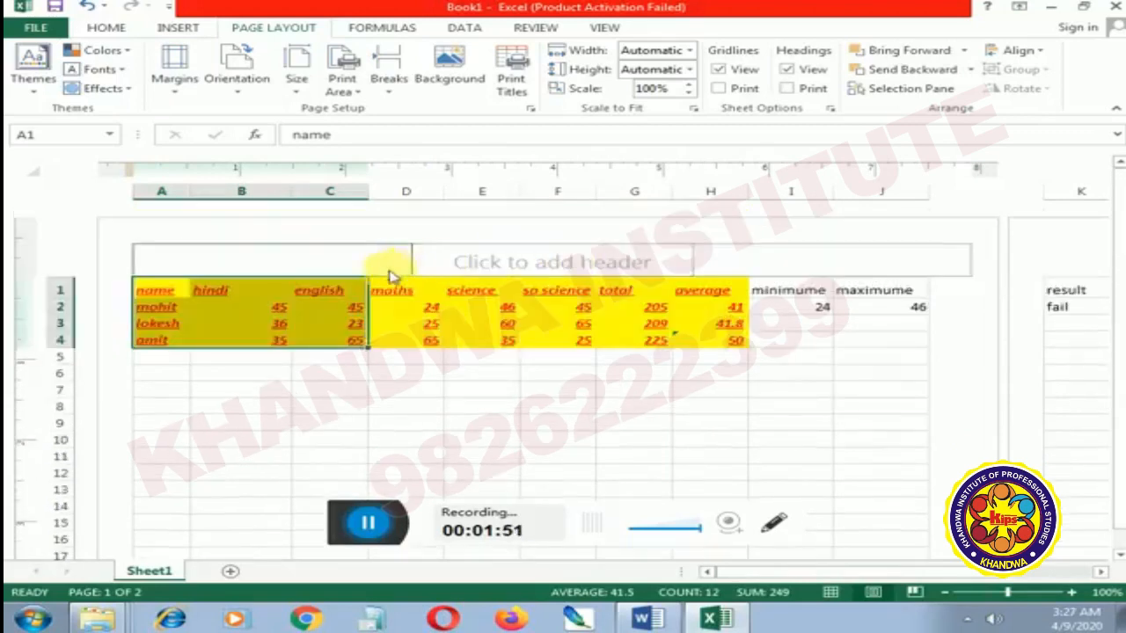
{"action": "scroll", "coordinate": [346, 345], "scroll_direction": "down", "scroll_amount": 2}
{"action": "scroll", "coordinate": [359, 337], "scroll_direction": "up", "scroll_amount": 2}
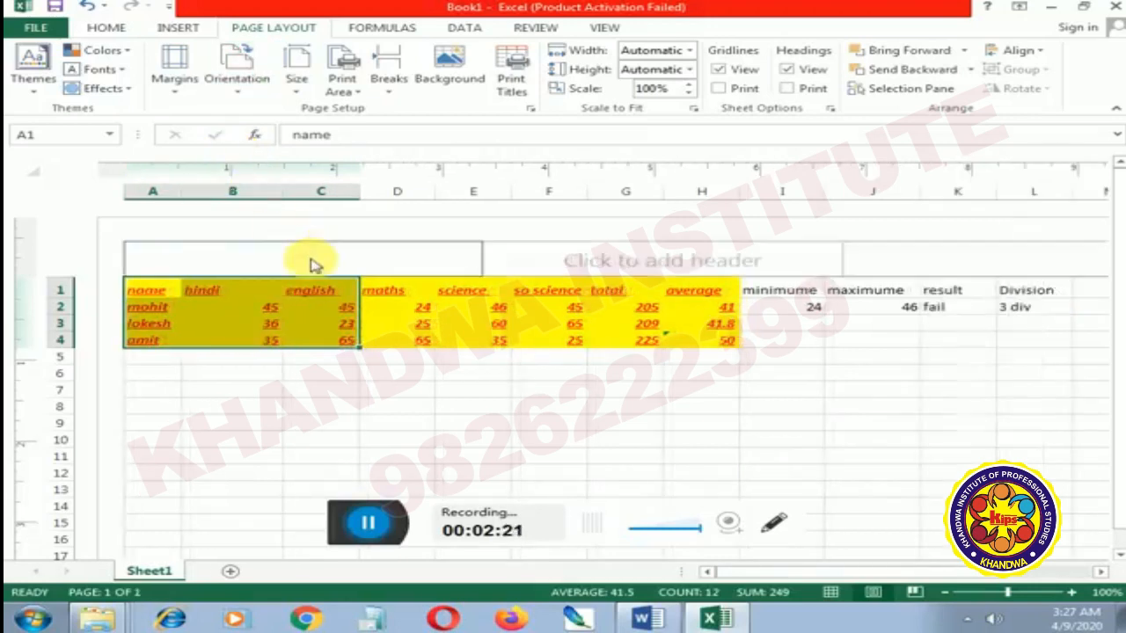
{"action": "scroll", "coordinate": [316, 266], "scroll_direction": "down", "scroll_amount": 2}
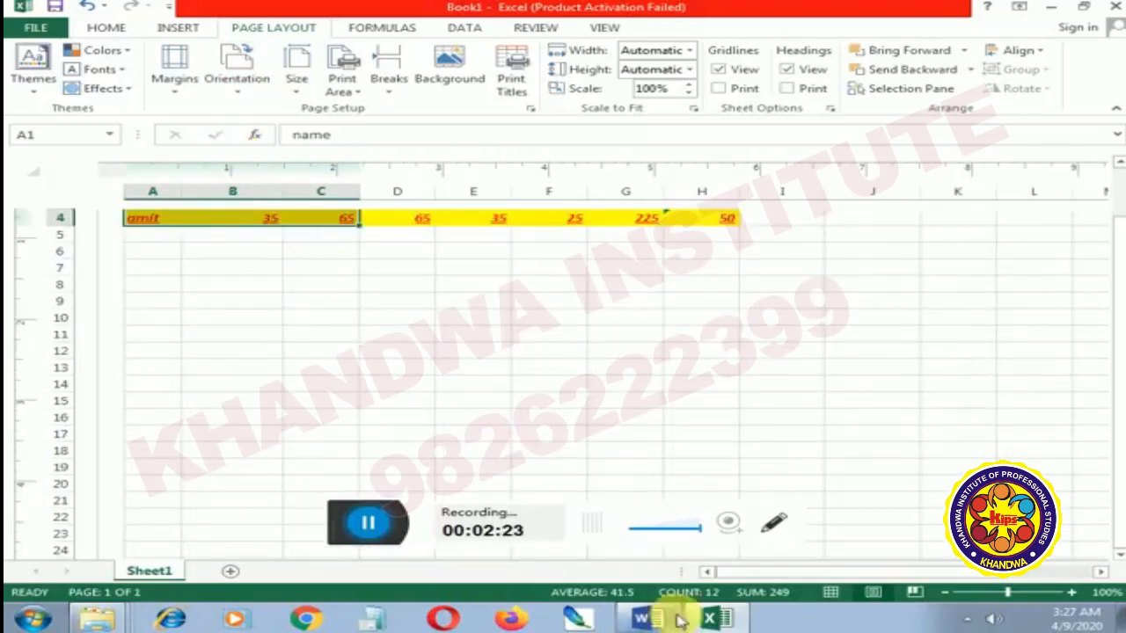
{"action": "mouse_move", "coordinate": [739, 574]}
{"action": "left_mouse_down"}
{"action": "mouse_move", "coordinate": [810, 578]}
{"action": "mouse_move", "coordinate": [731, 594]}
{"action": "left_mouse_up"}
{"action": "scroll", "coordinate": [299, 354], "scroll_direction": "down", "scroll_amount": 5}
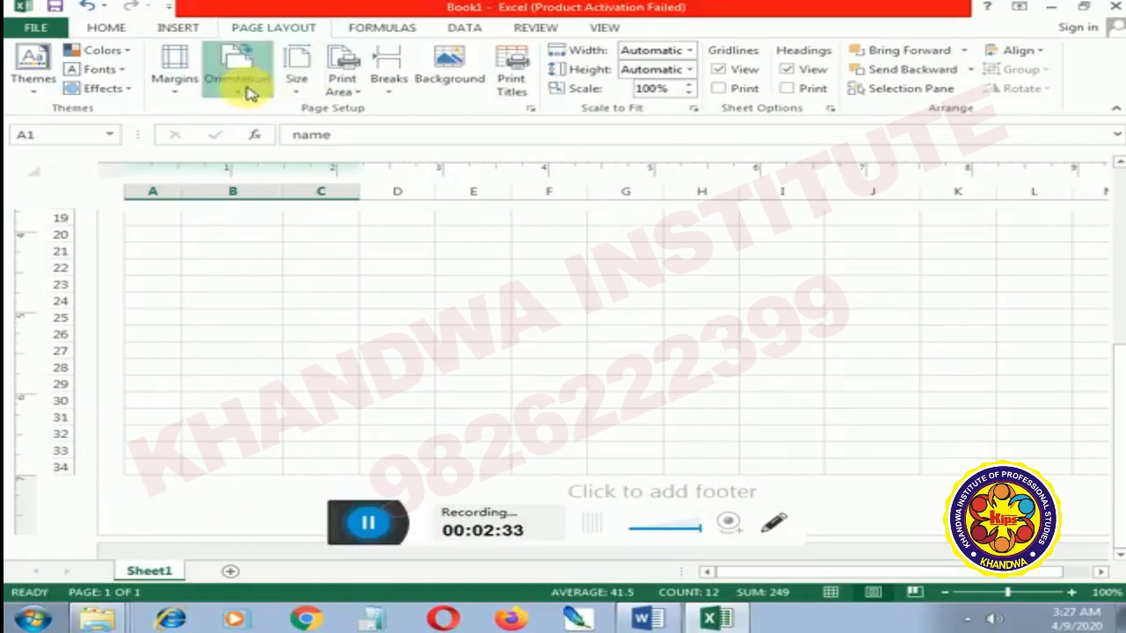
Step: Set the page orientation back to portrait
{"action": "scroll", "coordinate": [180, 245], "scroll_direction": "down", "scroll_amount": 3}
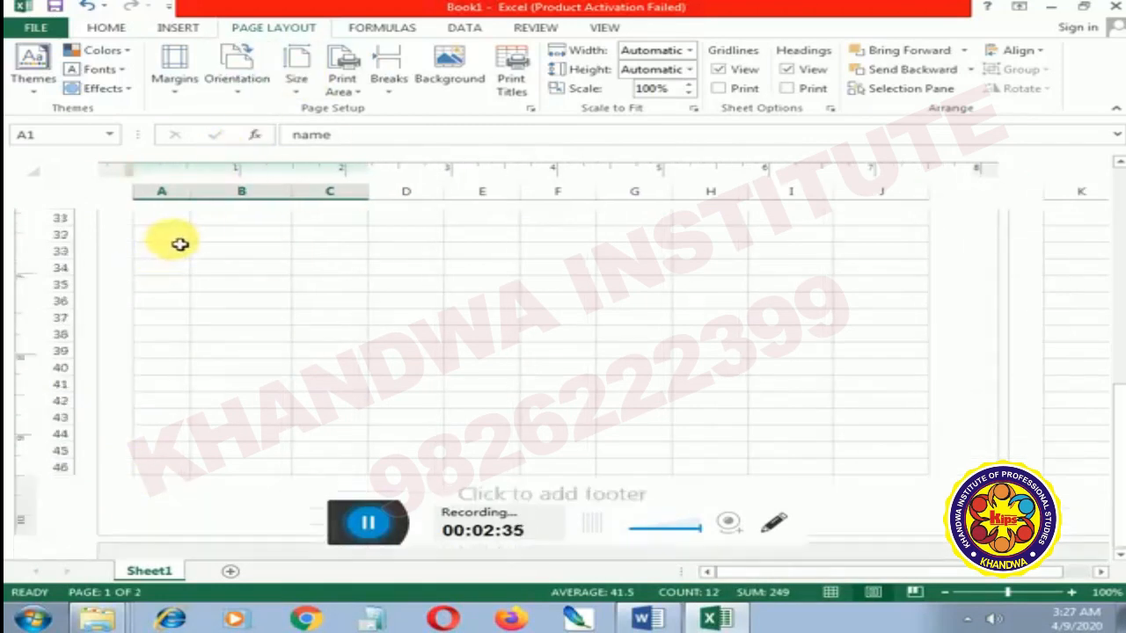
{"action": "scroll", "coordinate": [180, 244], "scroll_direction": "down", "scroll_amount": 3}
{"action": "scroll", "coordinate": [180, 245], "scroll_direction": "up", "scroll_amount": 12}
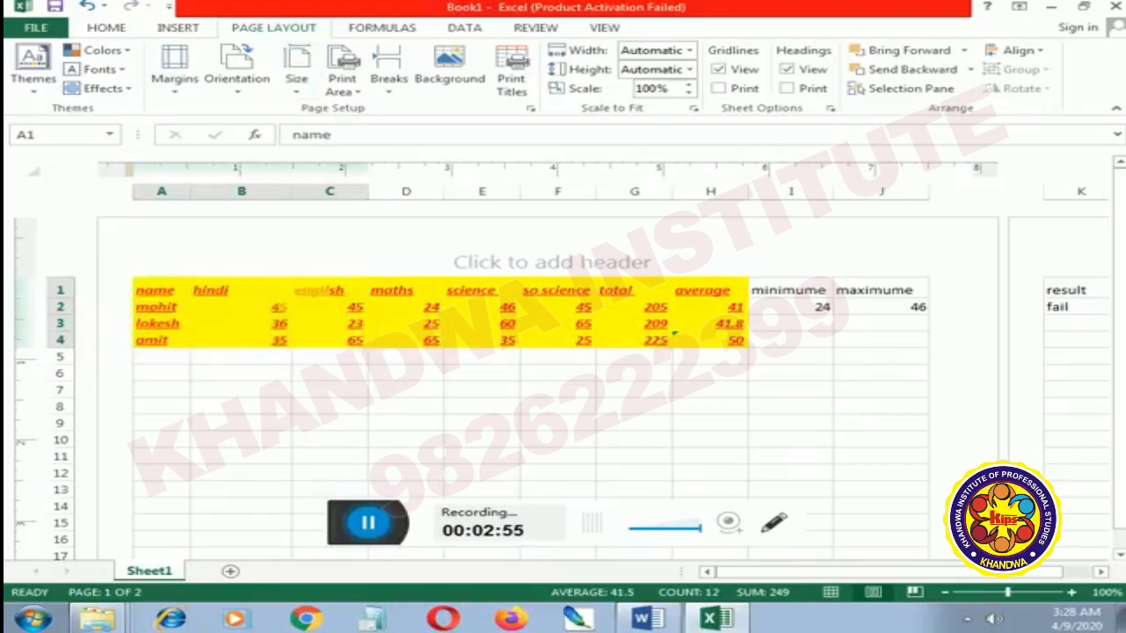
Step: Change the worksheet's paper size and look over the page from top to bottom
{"action": "scroll", "coordinate": [390, 287], "scroll_direction": "down", "scroll_amount": 8}
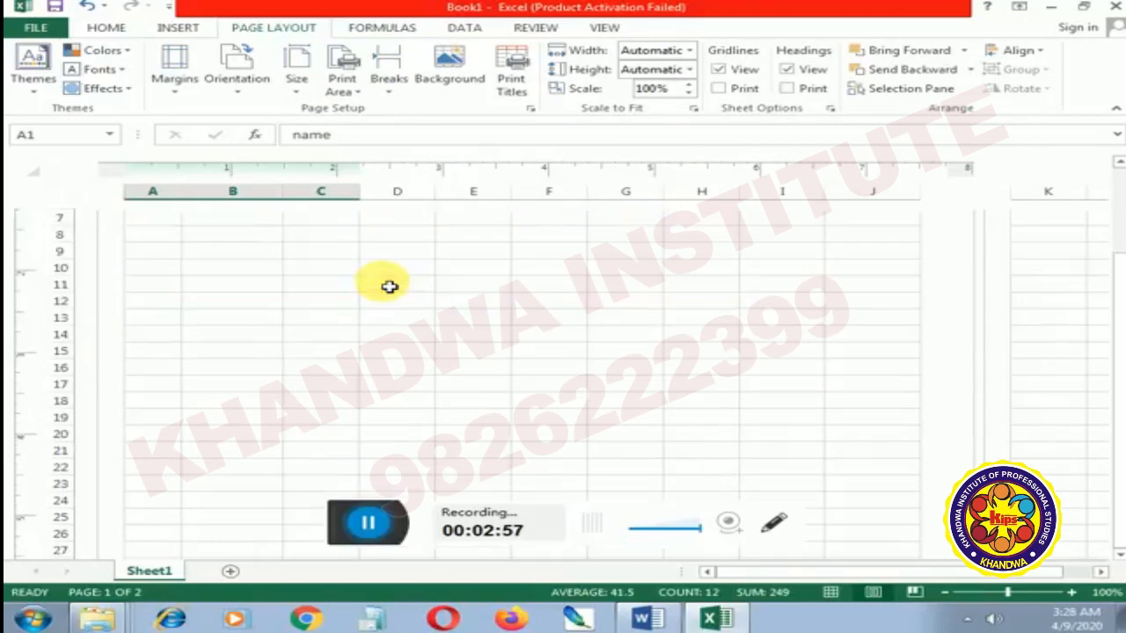
{"action": "scroll", "coordinate": [389, 287], "scroll_direction": "down", "scroll_amount": 2}
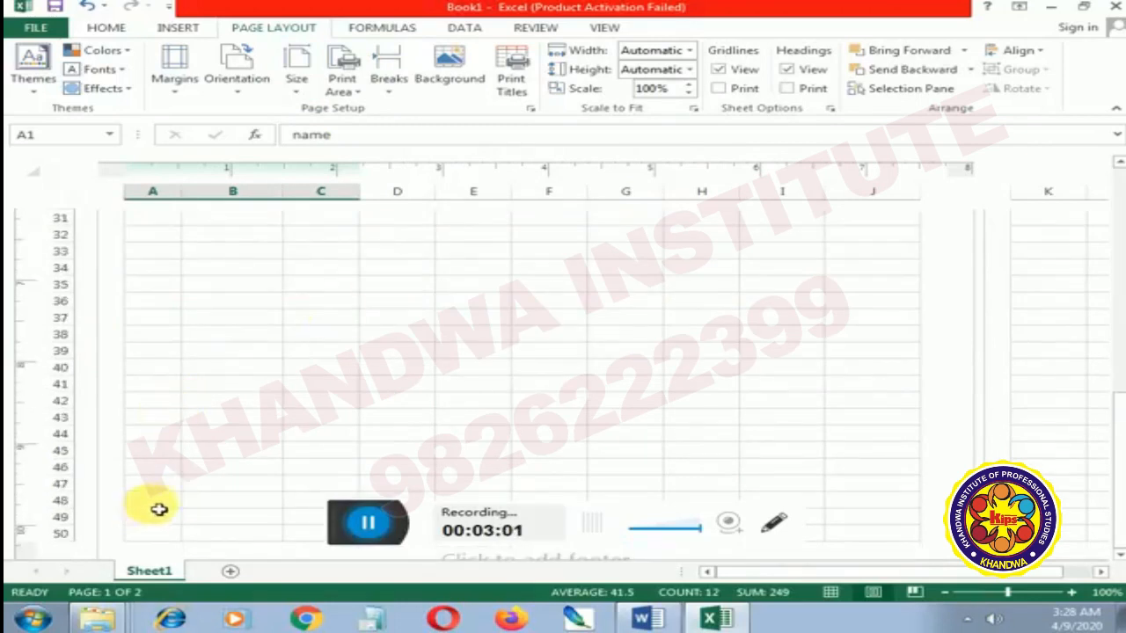
{"action": "scroll", "coordinate": [172, 501], "scroll_direction": "up", "scroll_amount": 10}
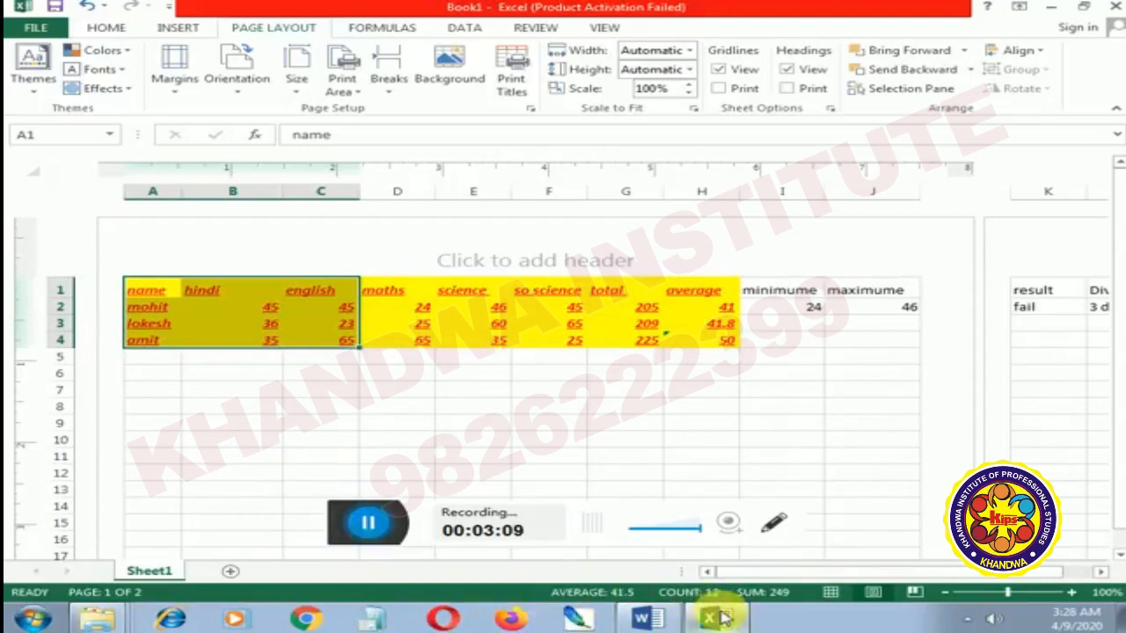
Step: Check the topic outline in Word, return to Excel and set the worksheet to Normal view
{"action": "left_click", "coordinate": [667, 621]}
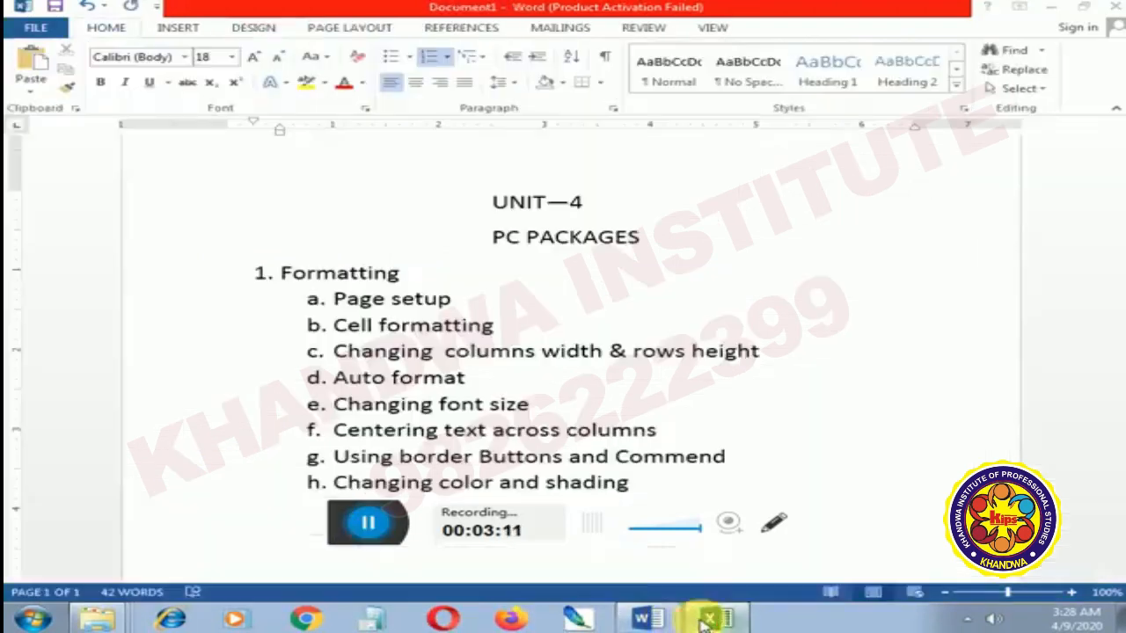
{"action": "left_click", "coordinate": [714, 620]}
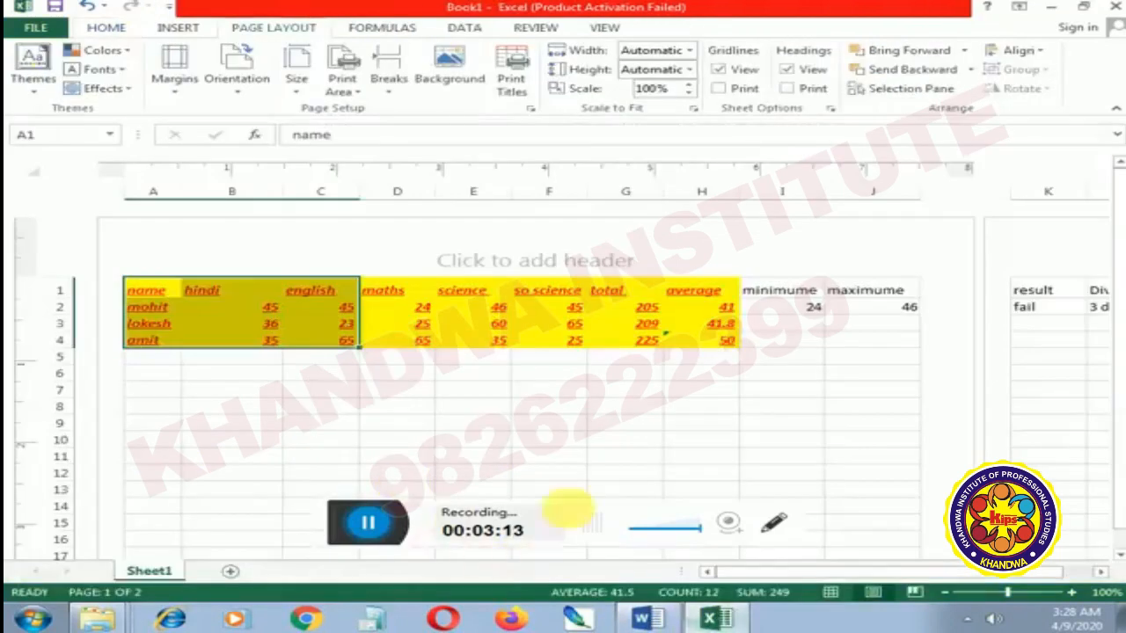
{"action": "left_click", "coordinate": [98, 32]}
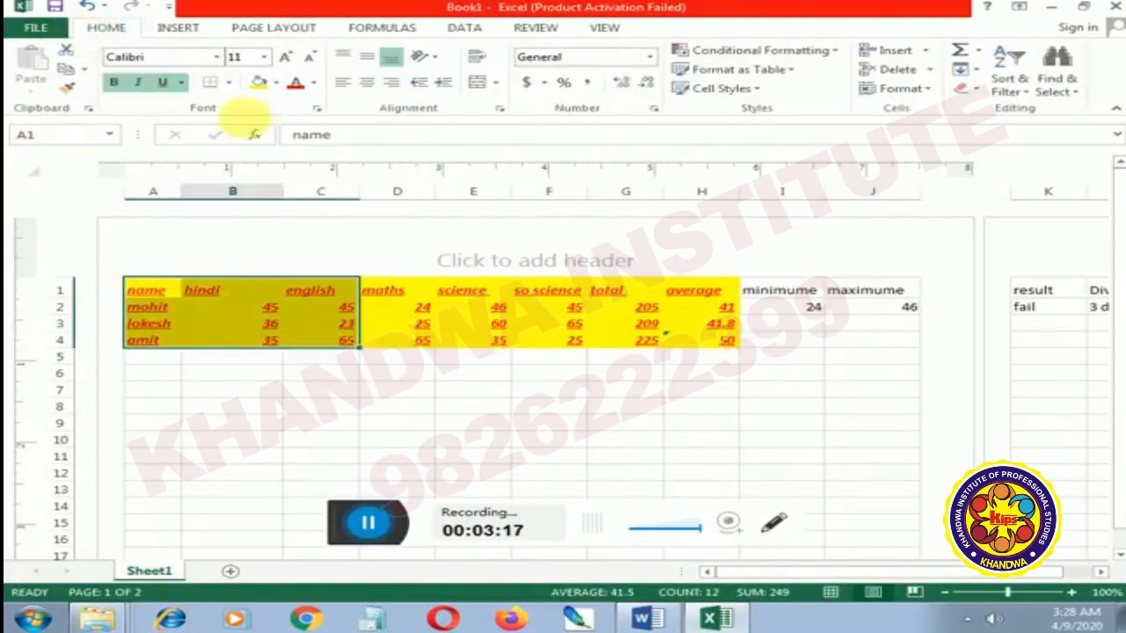
{"action": "left_click", "coordinate": [606, 30]}
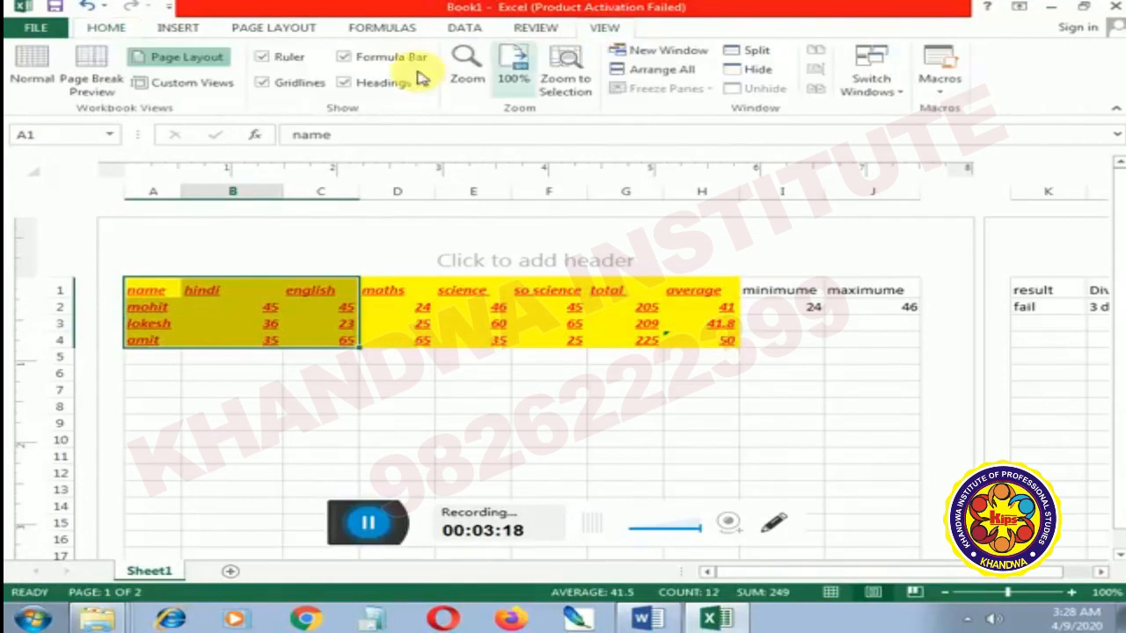
{"action": "left_click", "coordinate": [28, 71]}
Step: Clear all formatting from cells A1:H5 while keeping their contents
{"action": "left_click_drag", "start_coordinate": [83, 192], "coordinate": [609, 256]}
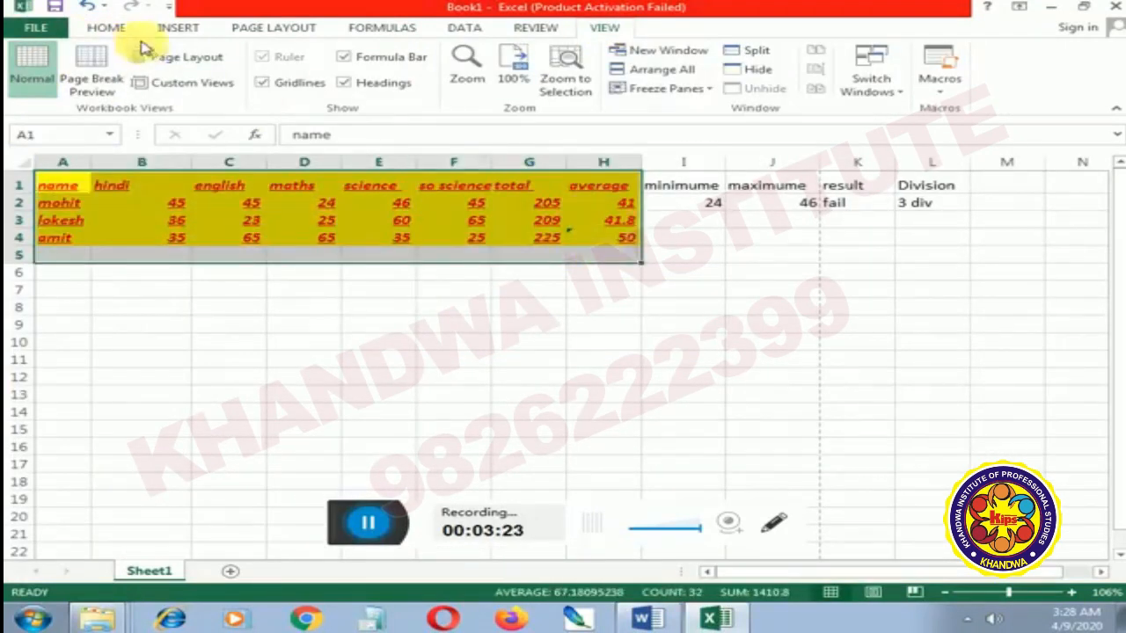
{"action": "left_click", "coordinate": [105, 28]}
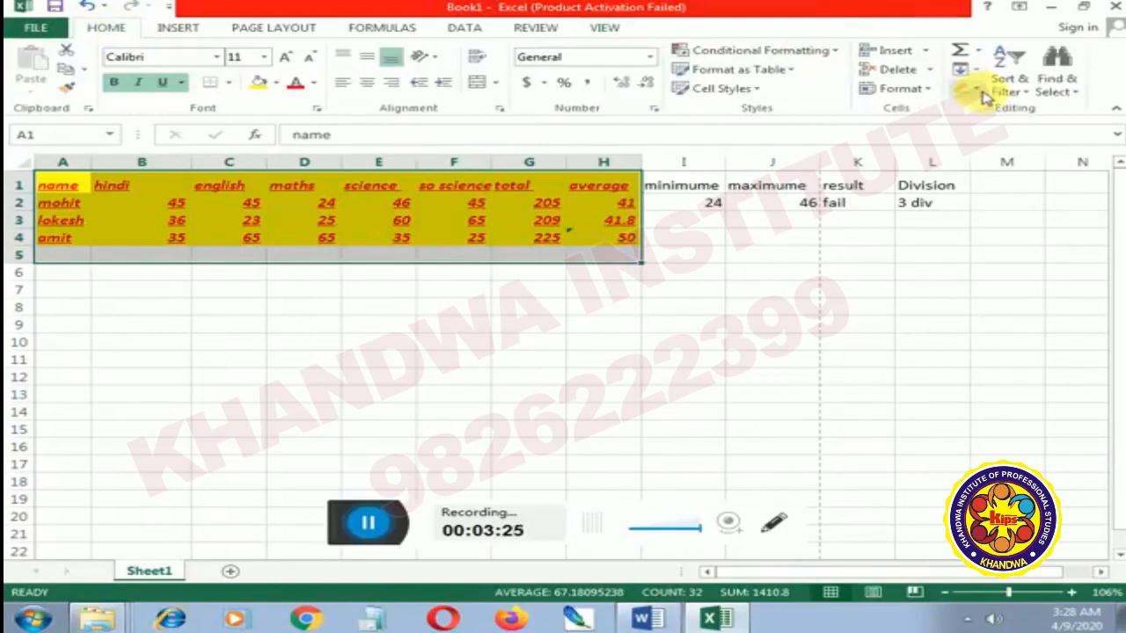
{"action": "left_click", "coordinate": [998, 128]}
Step: Set the text in A1:L4 to the Adobe Caslon Pro font with bold, italic and double underline
{"action": "left_click", "coordinate": [171, 326]}
{"action": "left_click_drag", "start_coordinate": [58, 183], "coordinate": [927, 246]}
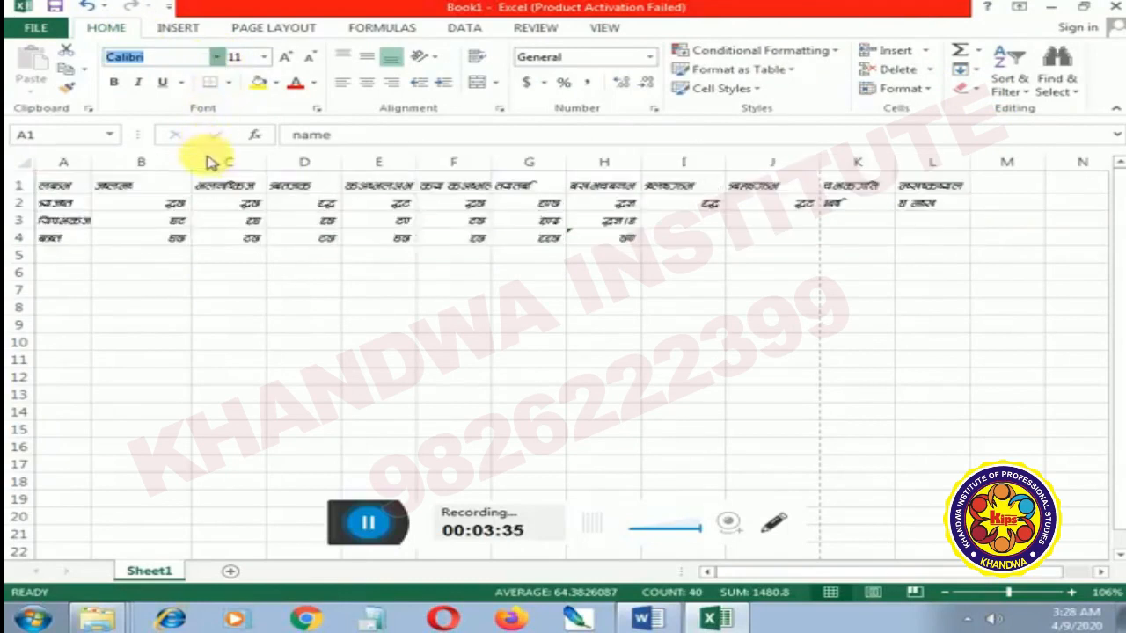
{"action": "left_click", "coordinate": [221, 200]}
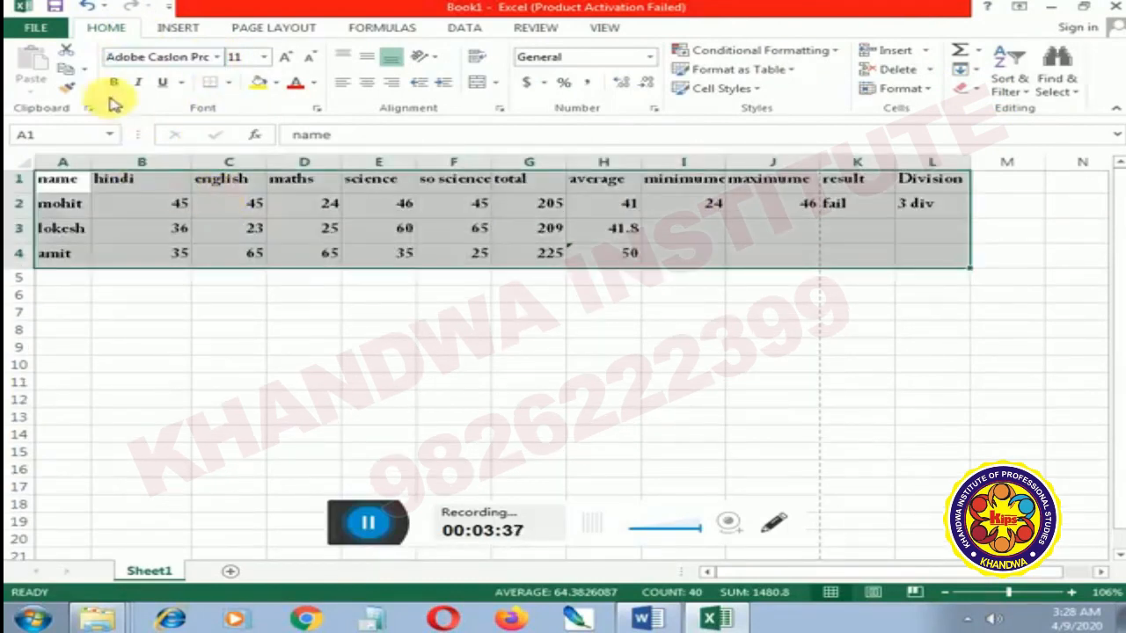
{"action": "left_click", "coordinate": [138, 83]}
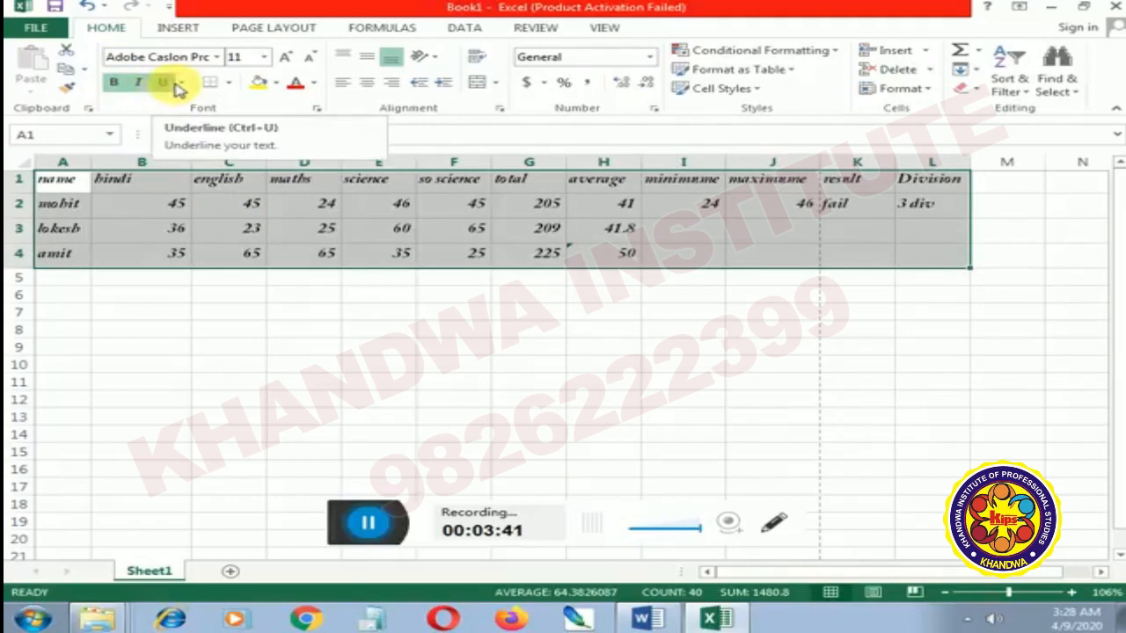
{"action": "left_click", "coordinate": [172, 83]}
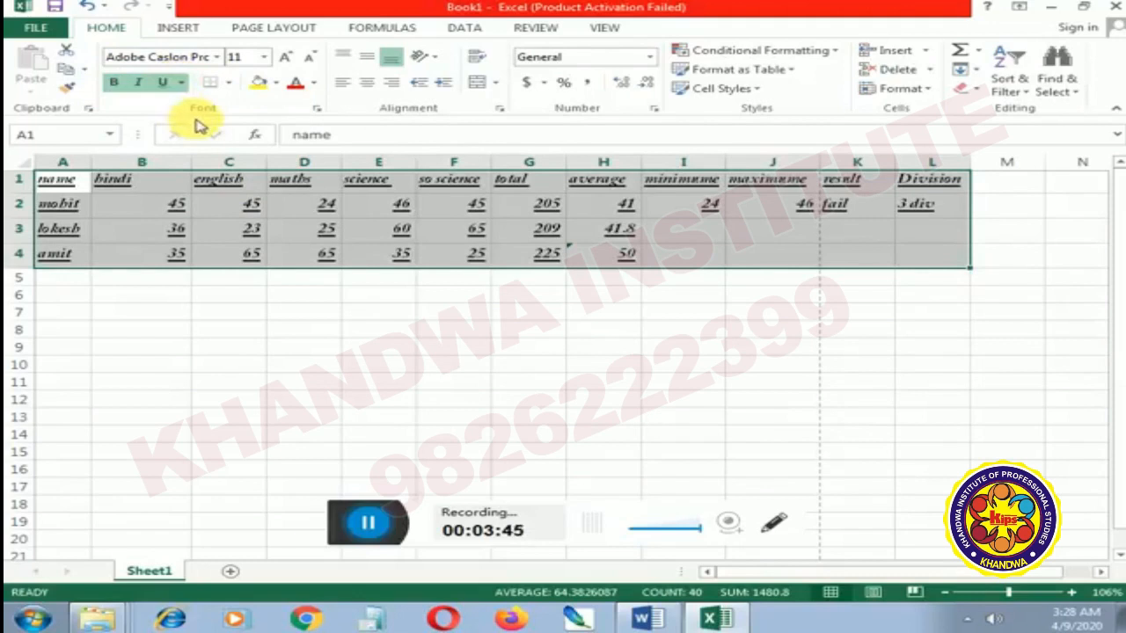
Step: Fill cells A1:L4 with yellow and set their font color to red
{"action": "left_click", "coordinate": [264, 85]}
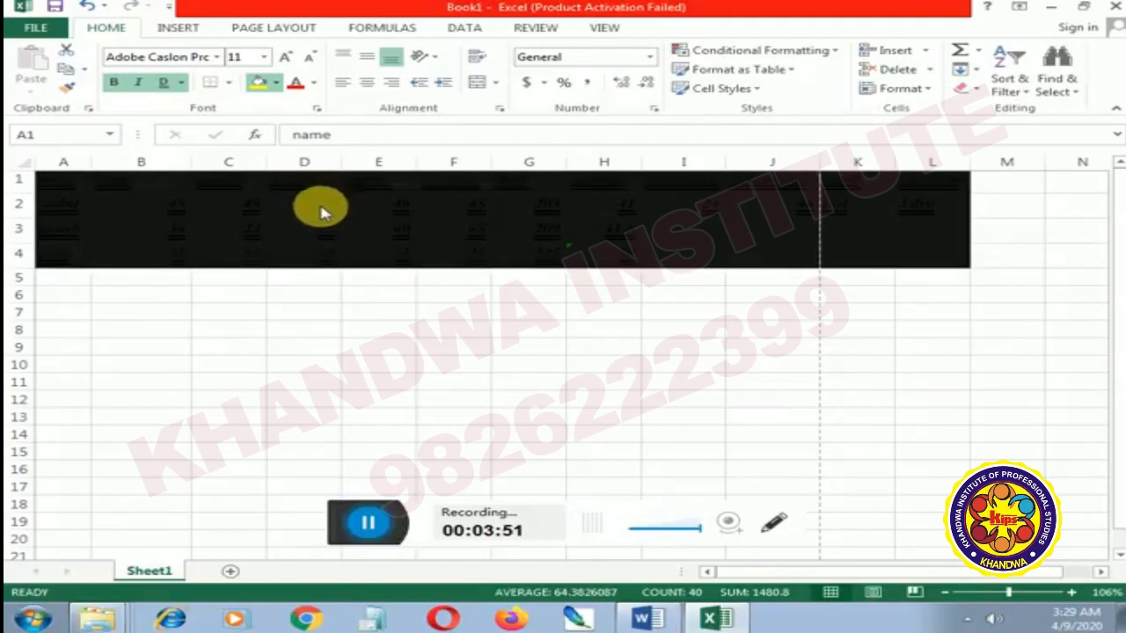
{"action": "key", "text": "ctrl+z"}
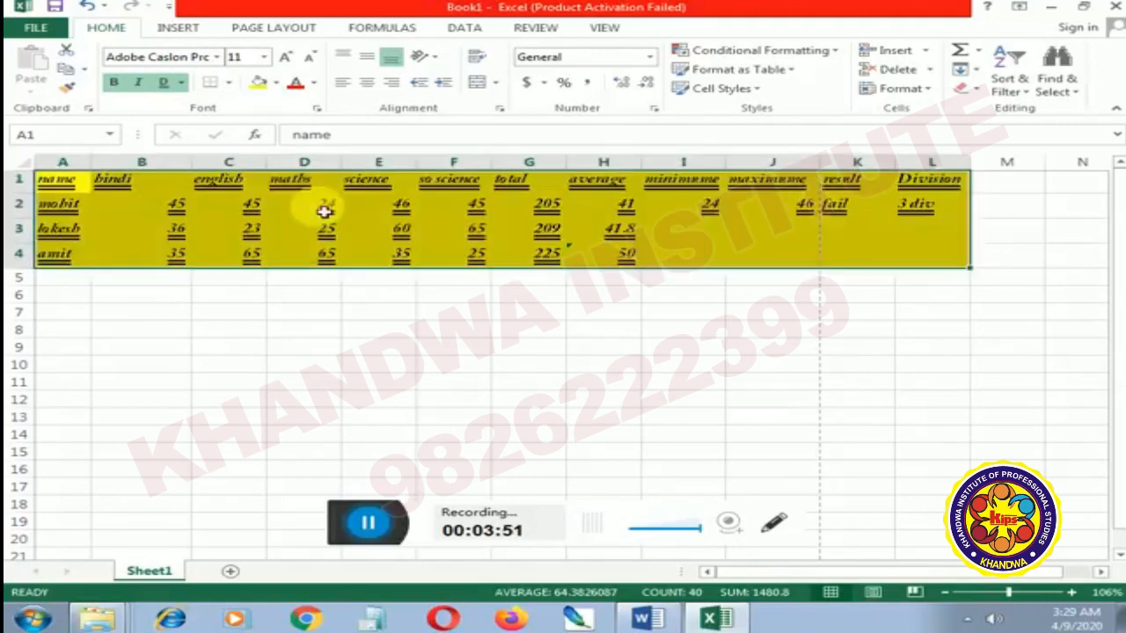
{"action": "left_click", "coordinate": [316, 84]}
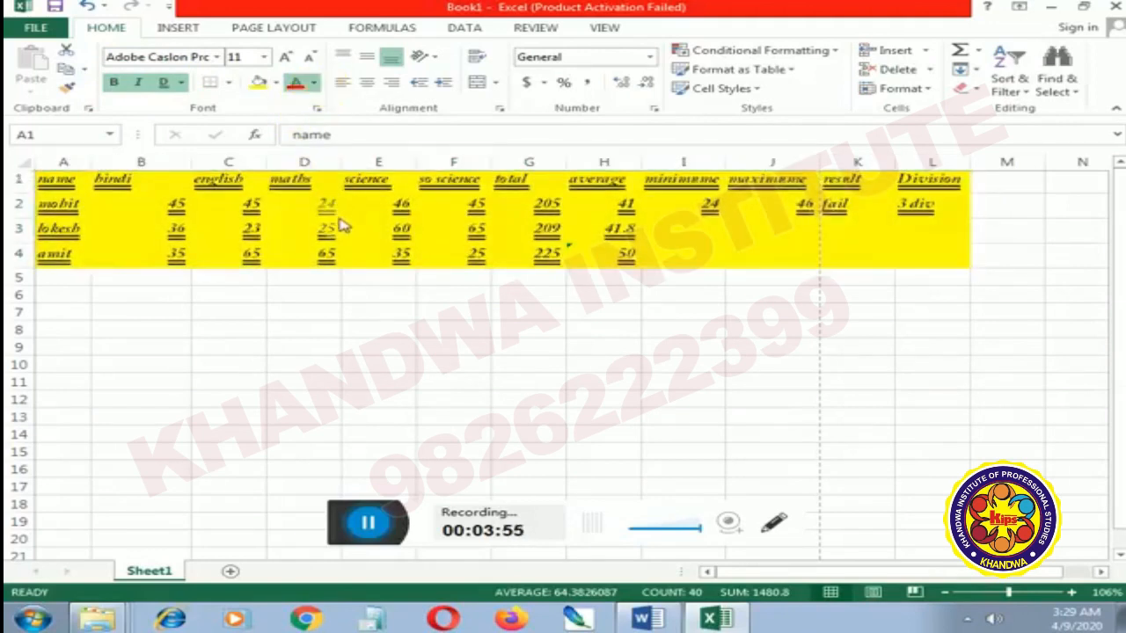
{"action": "left_click", "coordinate": [321, 235]}
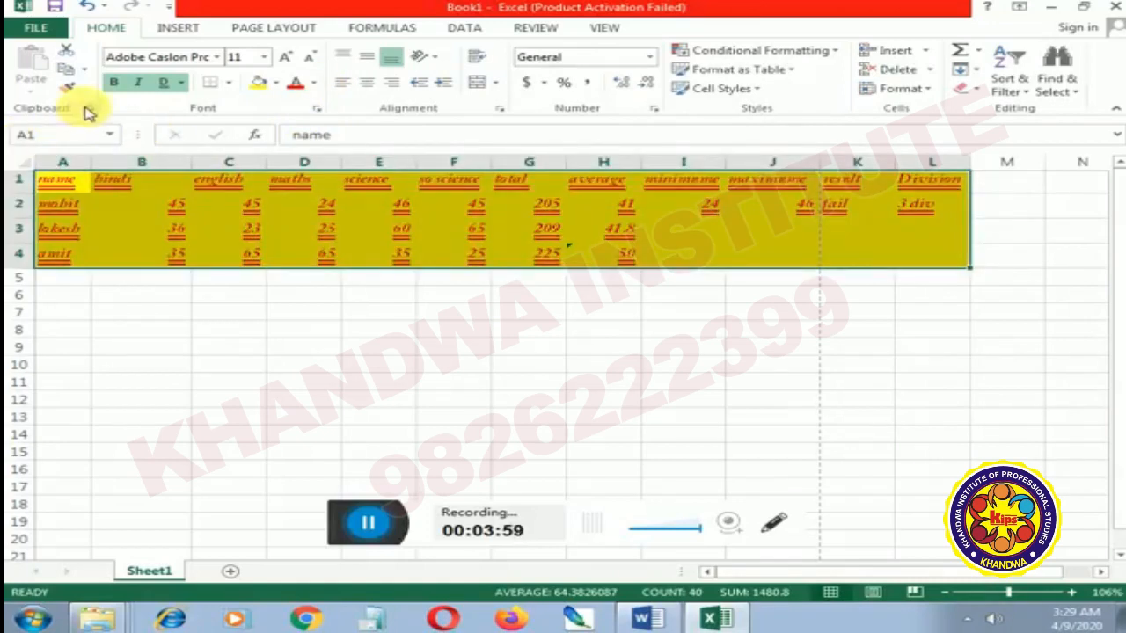
Step: Clear the formatting from the minimum, maximum, result and division cells I1:L4
{"action": "left_click", "coordinate": [119, 183]}
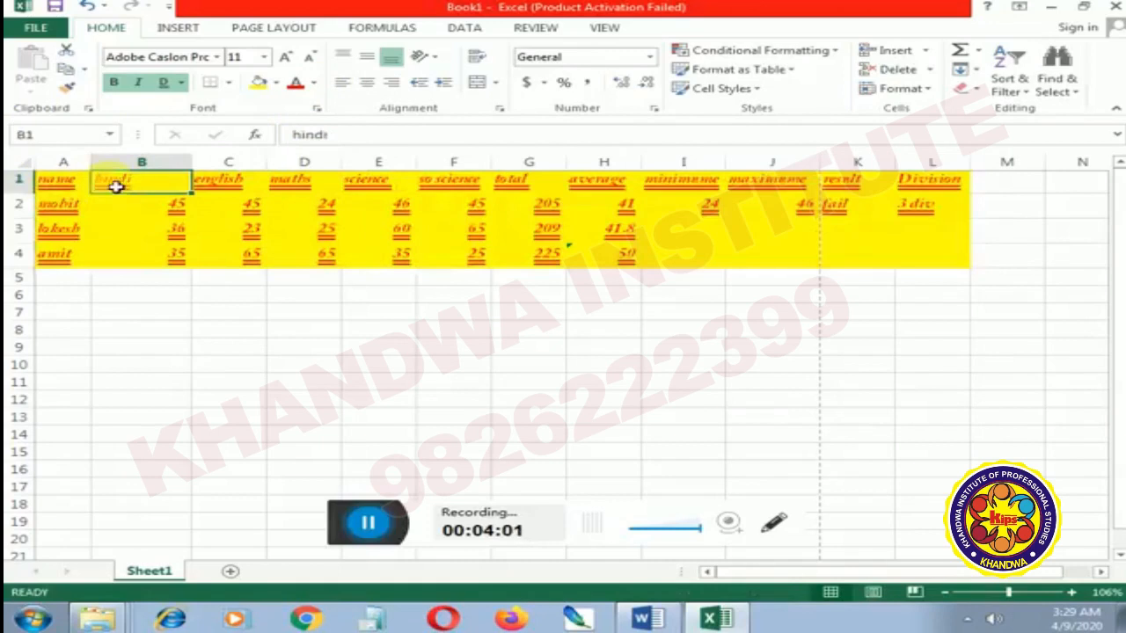
{"action": "left_click_drag", "start_coordinate": [669, 185], "coordinate": [972, 270]}
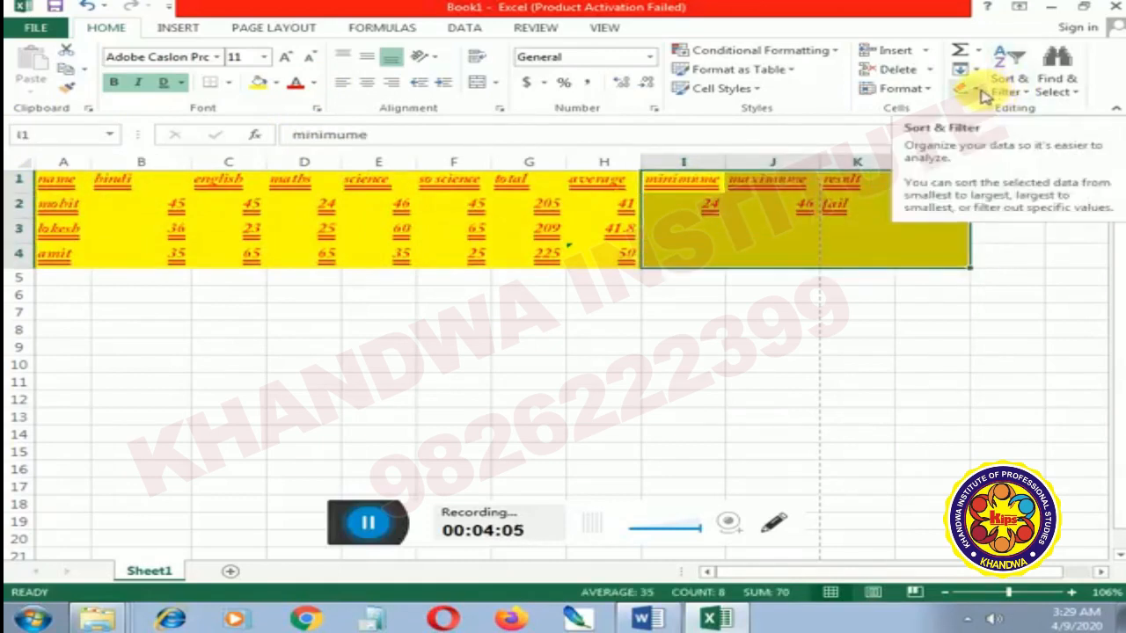
{"action": "left_click", "coordinate": [1008, 138]}
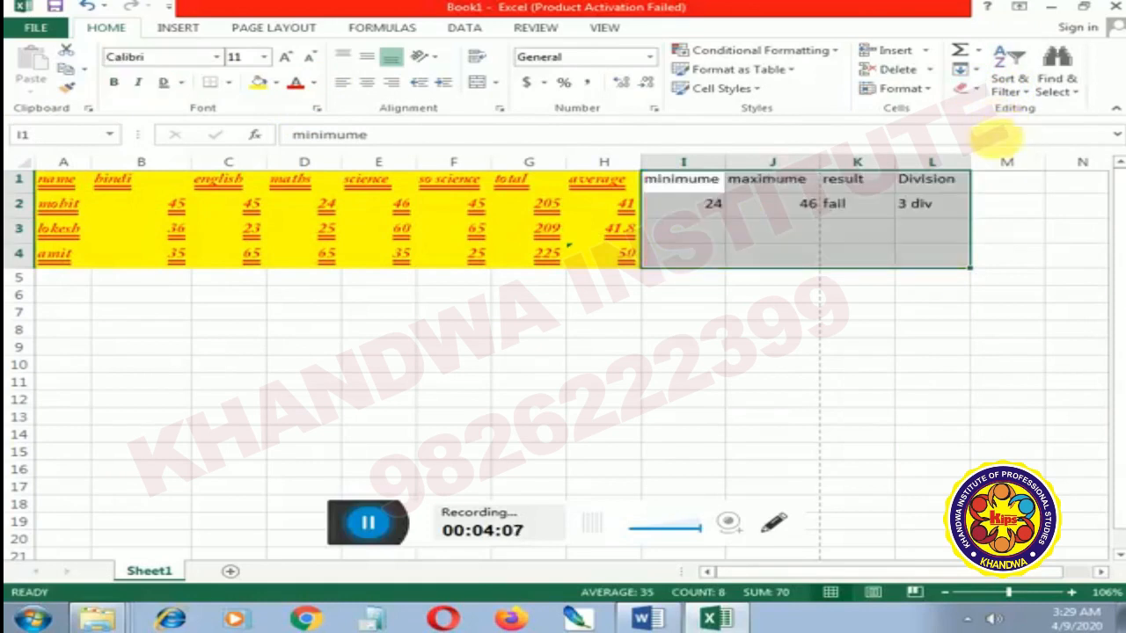
Step: Copy the formatting of cells A1:H4 onto the minimum, maximum, result and division cells I1:L2 with Format Painter
{"action": "left_click", "coordinate": [101, 331]}
{"action": "left_click_drag", "start_coordinate": [77, 181], "coordinate": [614, 271]}
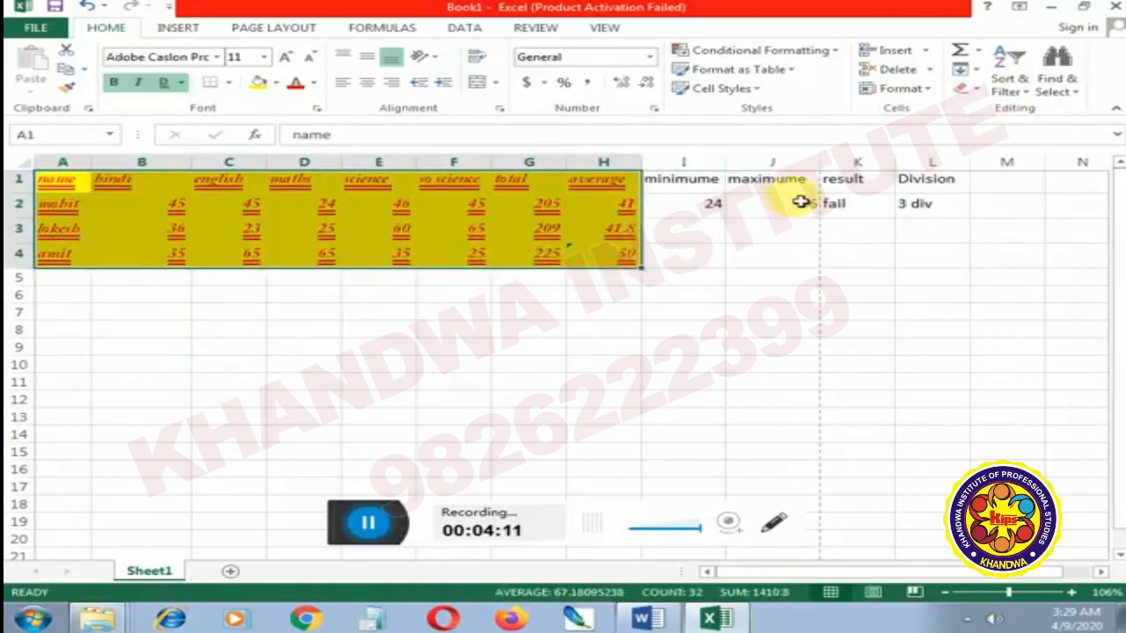
{"action": "left_click", "coordinate": [69, 95]}
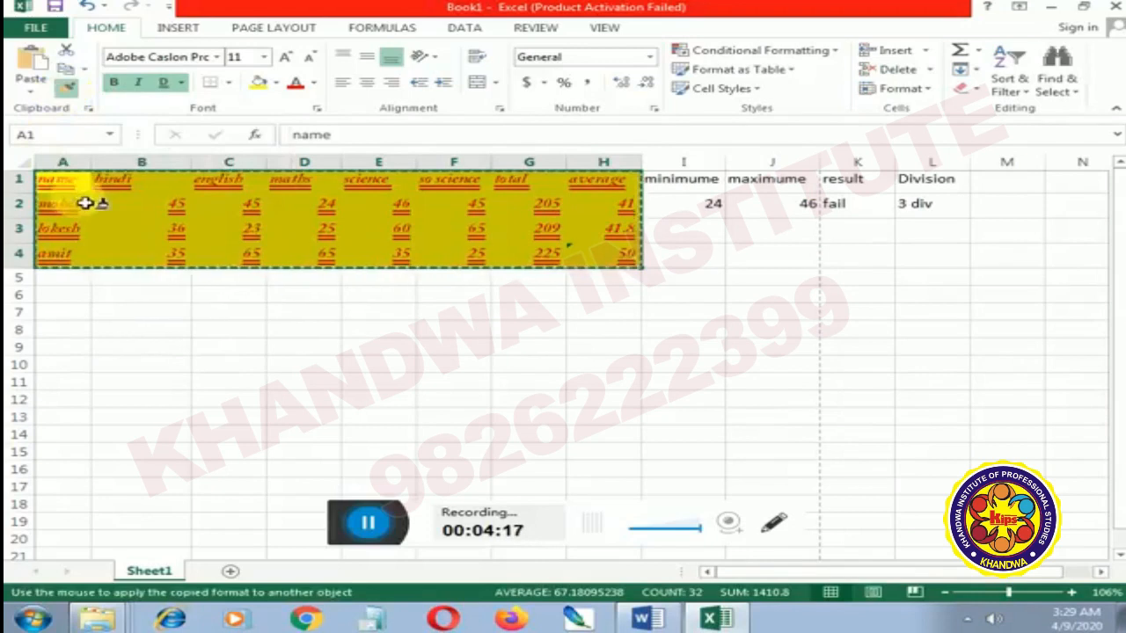
{"action": "left_click", "coordinate": [688, 185]}
{"action": "left_click_drag", "start_coordinate": [687, 185], "coordinate": [933, 211]}
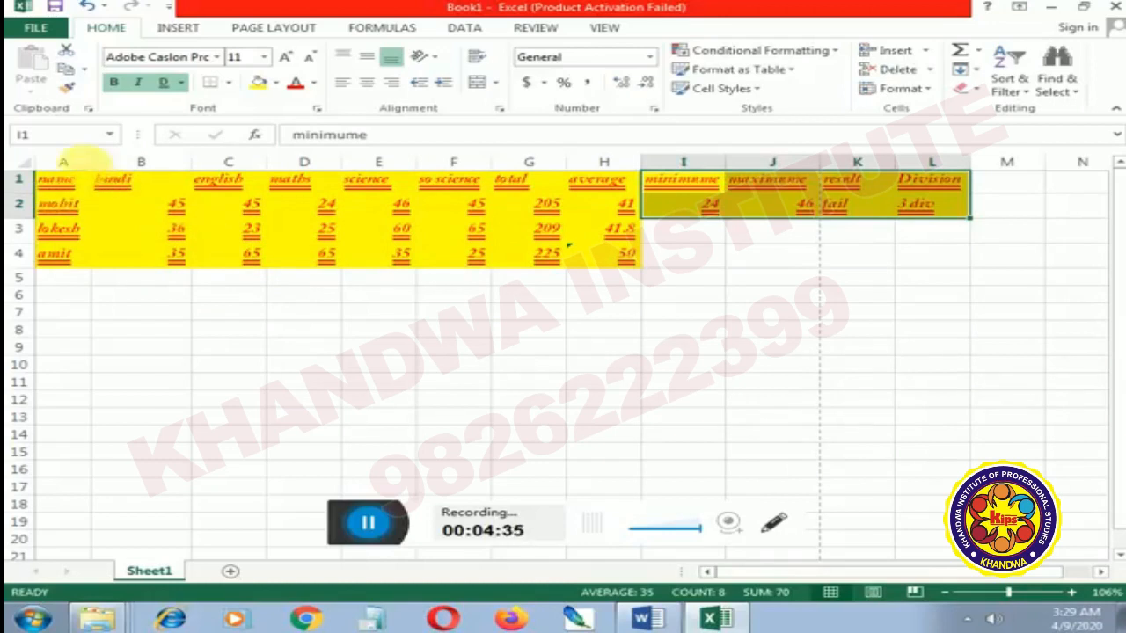
Step: Widen column A and increase the height of row 1 to about 31.5
{"action": "left_click_drag", "start_coordinate": [102, 172], "coordinate": [130, 173]}
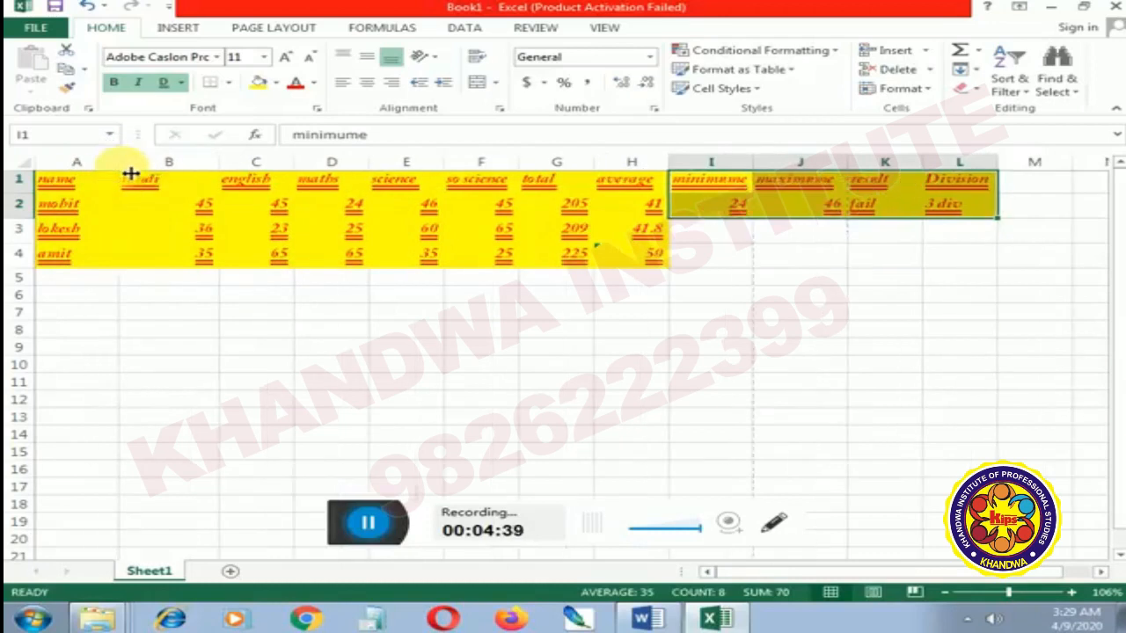
{"action": "left_click", "coordinate": [42, 185]}
{"action": "left_click_drag", "start_coordinate": [35, 195], "coordinate": [48, 216]}
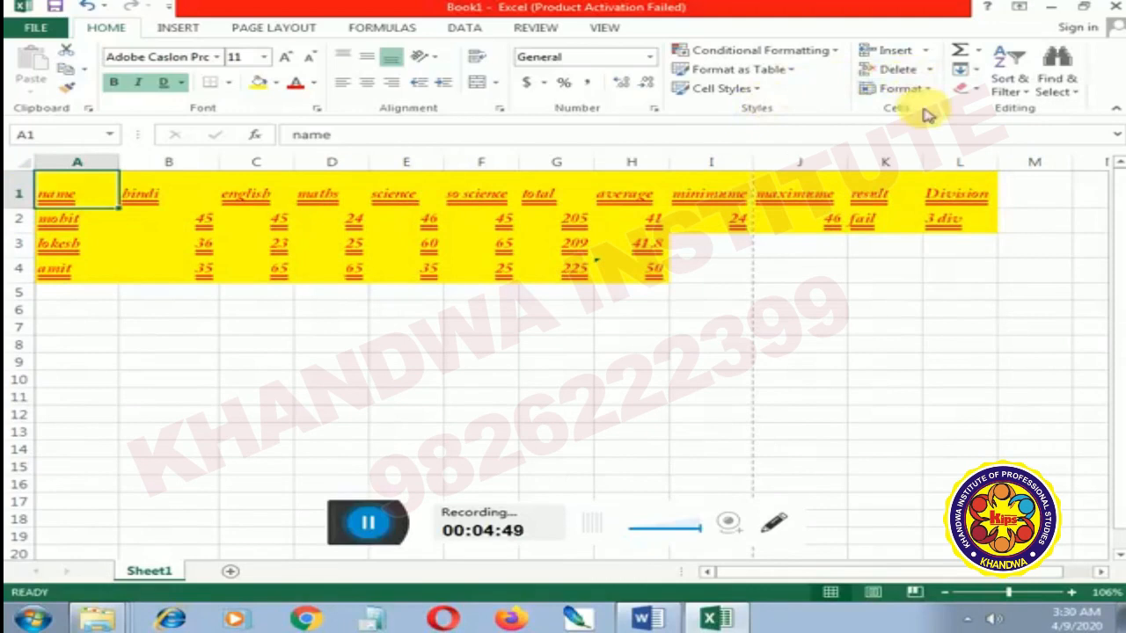
Step: Check the exact row heights of rows 1 and 2 without changing them
{"action": "left_click", "coordinate": [939, 132]}
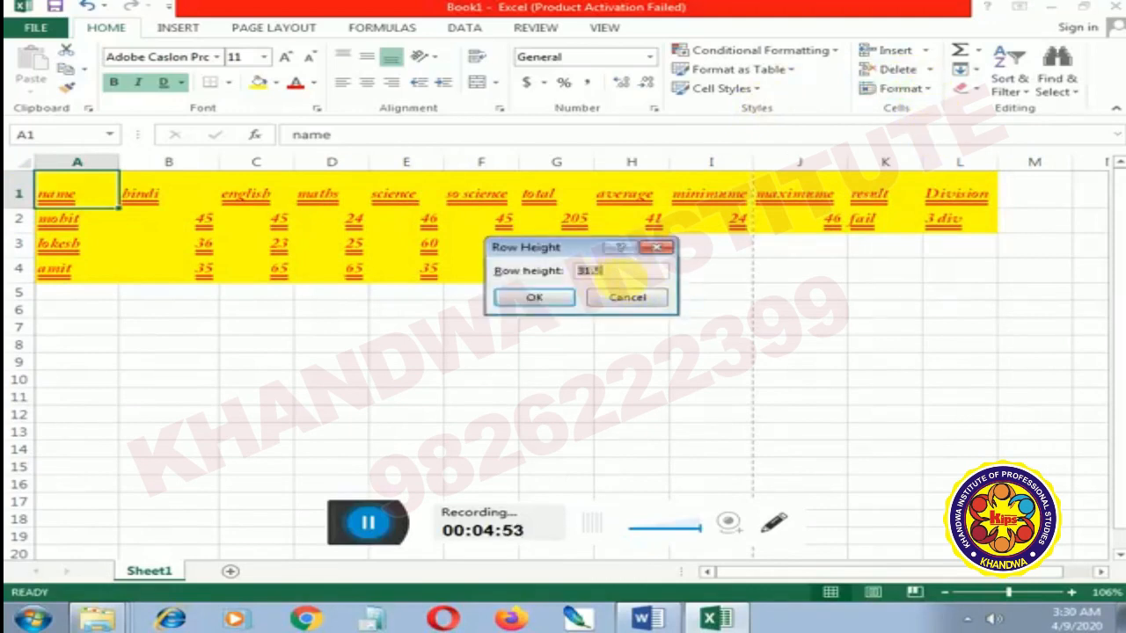
{"action": "left_click", "coordinate": [656, 247]}
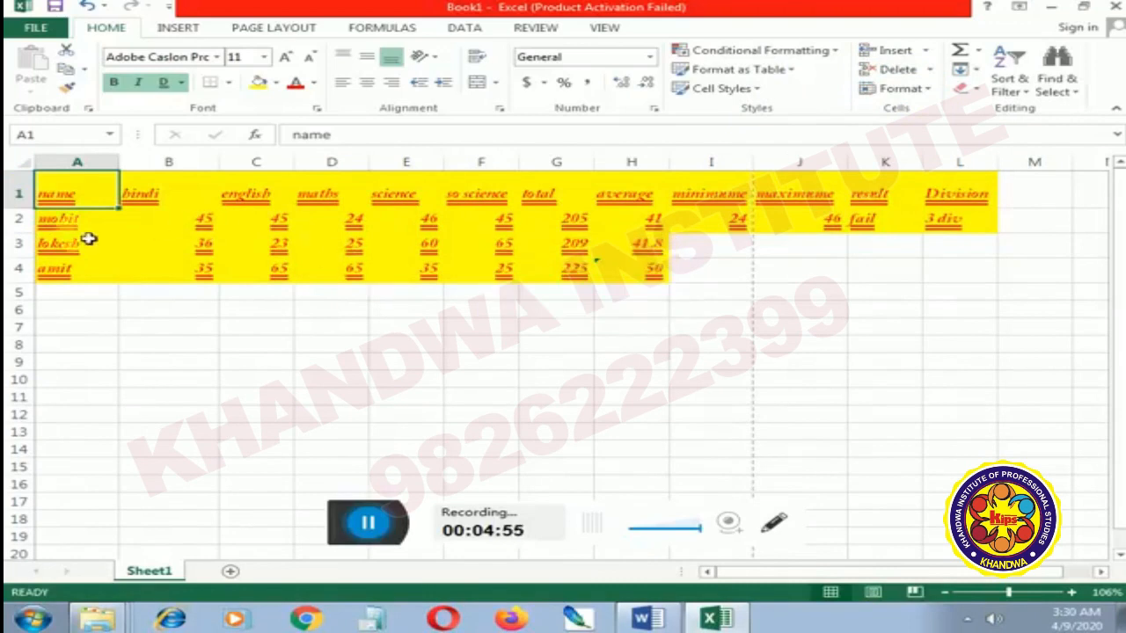
{"action": "left_click", "coordinate": [57, 228]}
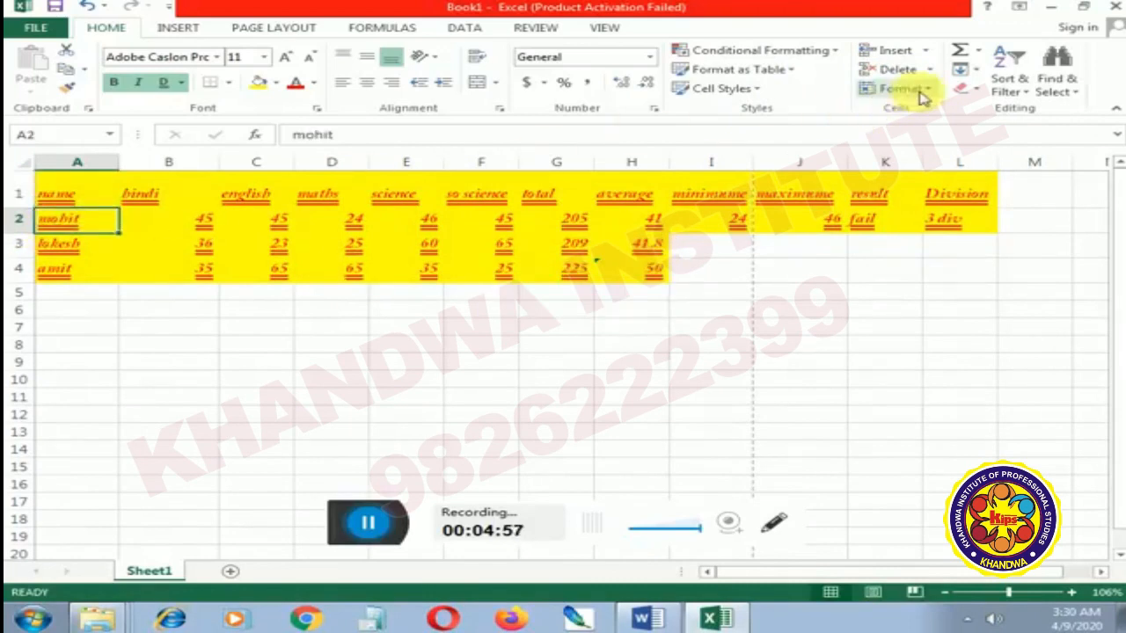
{"action": "left_click", "coordinate": [923, 129]}
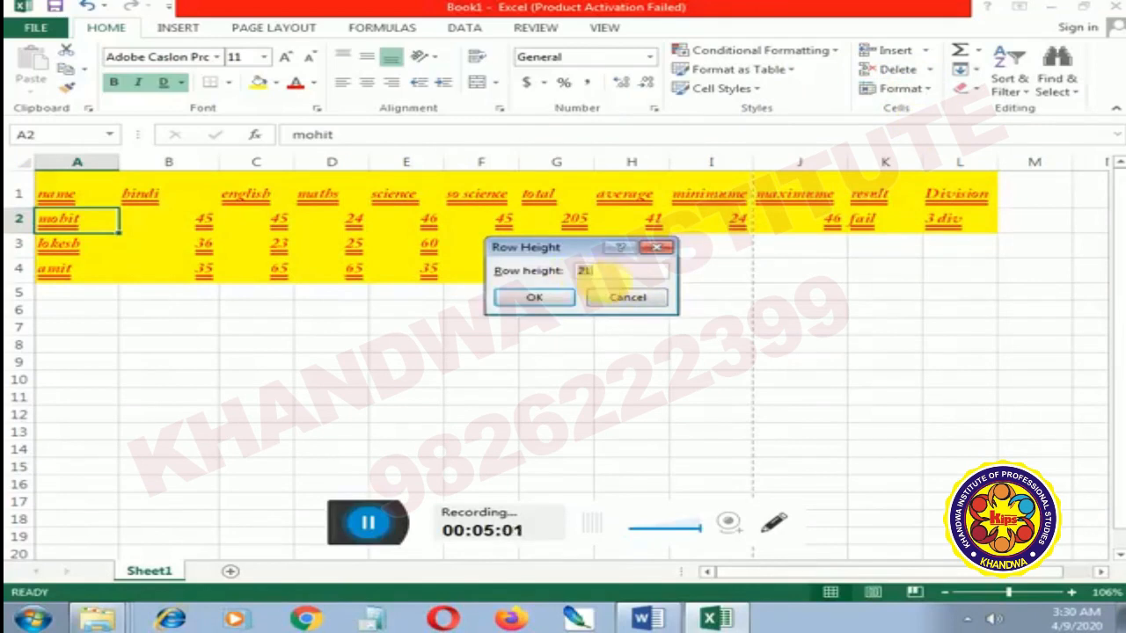
{"action": "left_click", "coordinate": [643, 250]}
Step: Increase the font size of cells A1:H4 by five steps
{"action": "left_click_drag", "start_coordinate": [98, 204], "coordinate": [611, 280]}
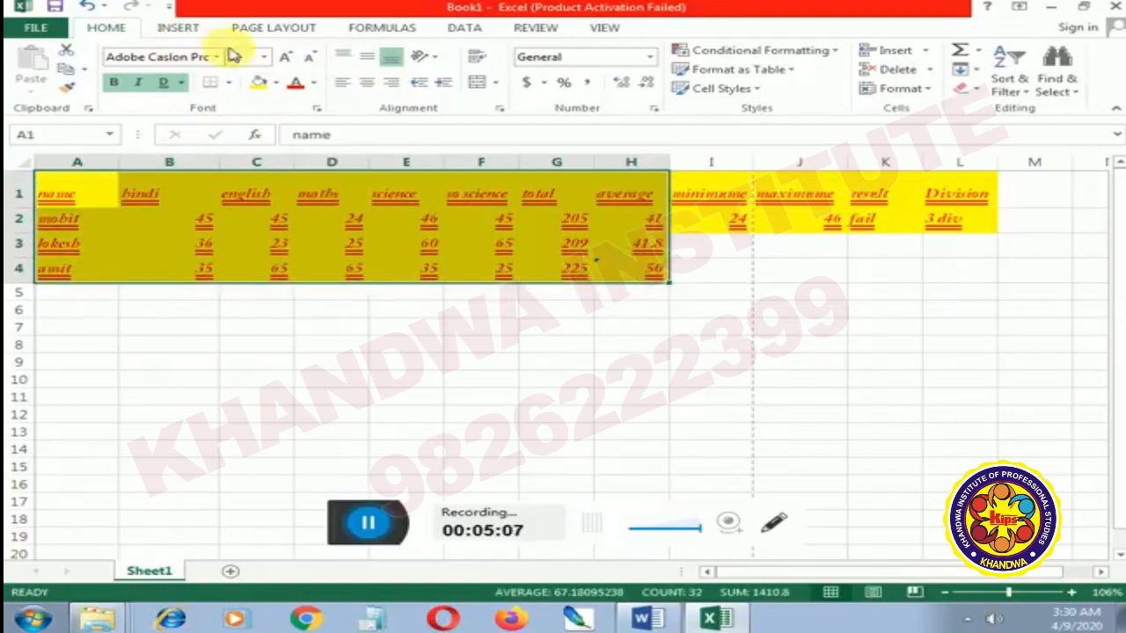
{"action": "left_click", "coordinate": [284, 58]}
{"action": "left_click", "coordinate": [284, 58]}
{"action": "left_click", "coordinate": [284, 58]}
{"action": "left_click", "coordinate": [284, 58]}
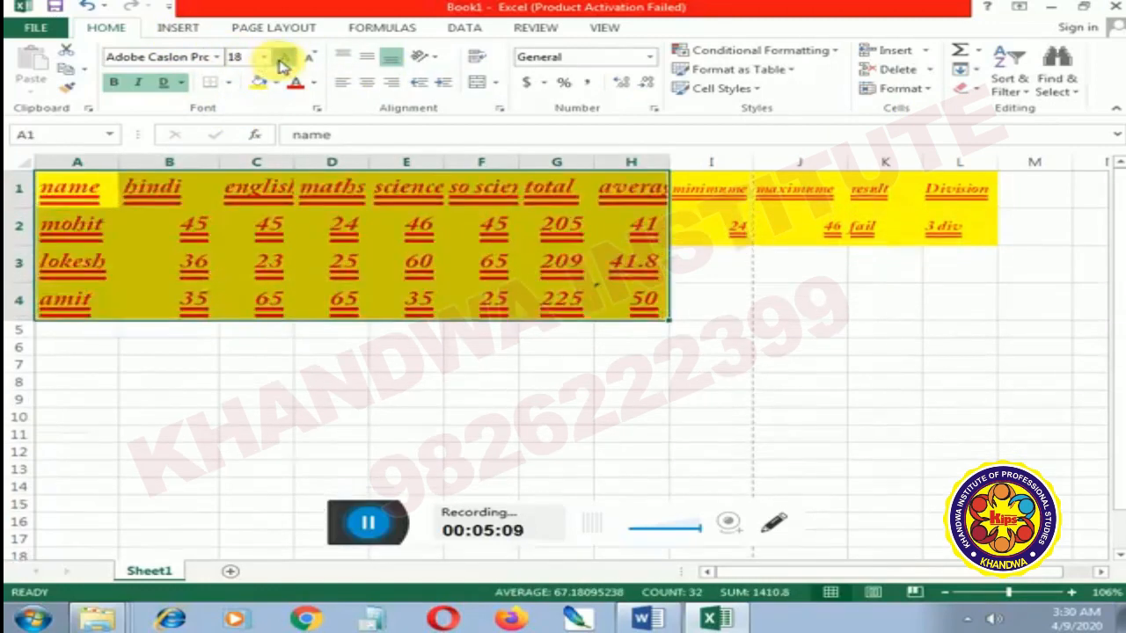
{"action": "left_click", "coordinate": [283, 58]}
Step: Decrease the font size of cells A1:H4 step by step to 11
{"action": "left_click", "coordinate": [310, 58]}
{"action": "left_click", "coordinate": [310, 58]}
{"action": "left_click", "coordinate": [312, 58]}
{"action": "left_click", "coordinate": [313, 58]}
{"action": "left_click", "coordinate": [312, 59]}
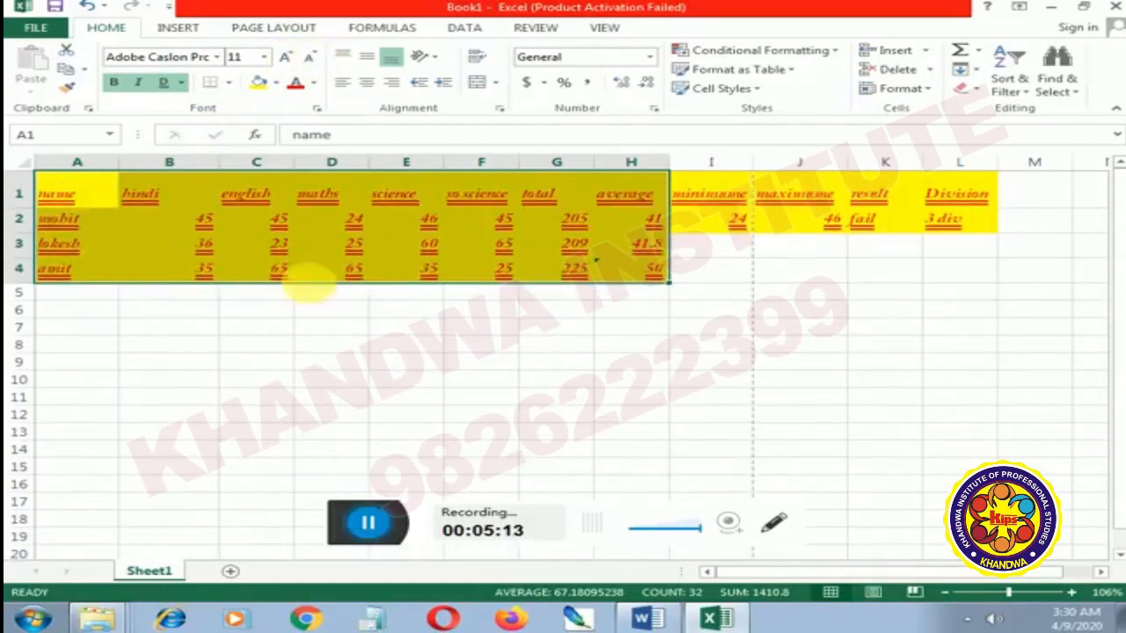
{"action": "left_click", "coordinate": [357, 252]}
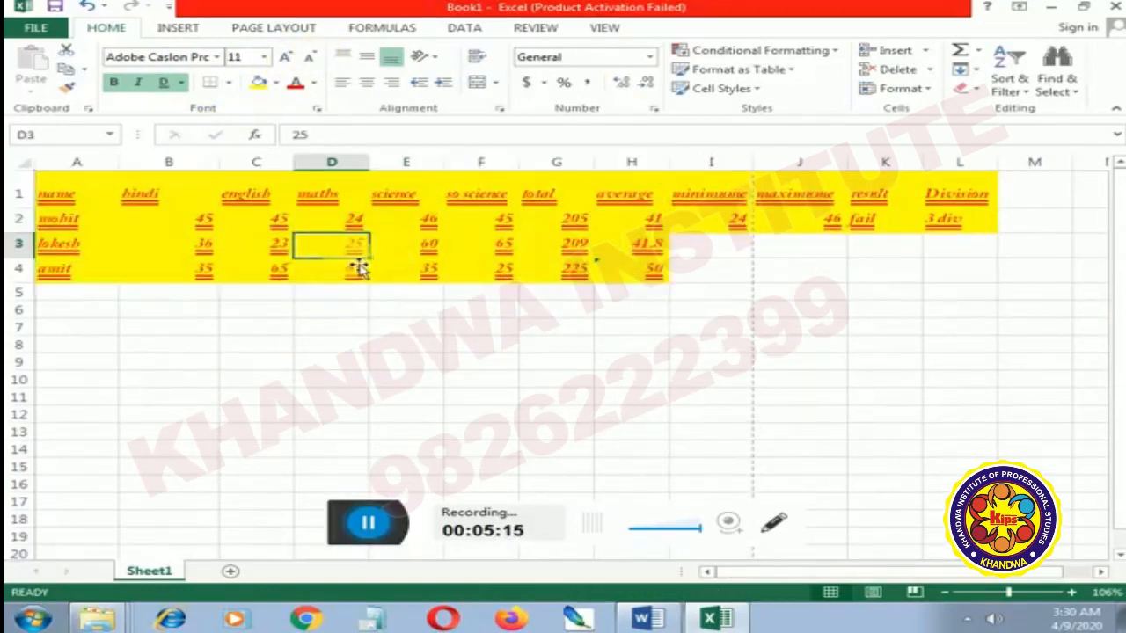
Step: Check the exact width of the hindi column B without changing it
{"action": "left_click", "coordinate": [151, 197]}
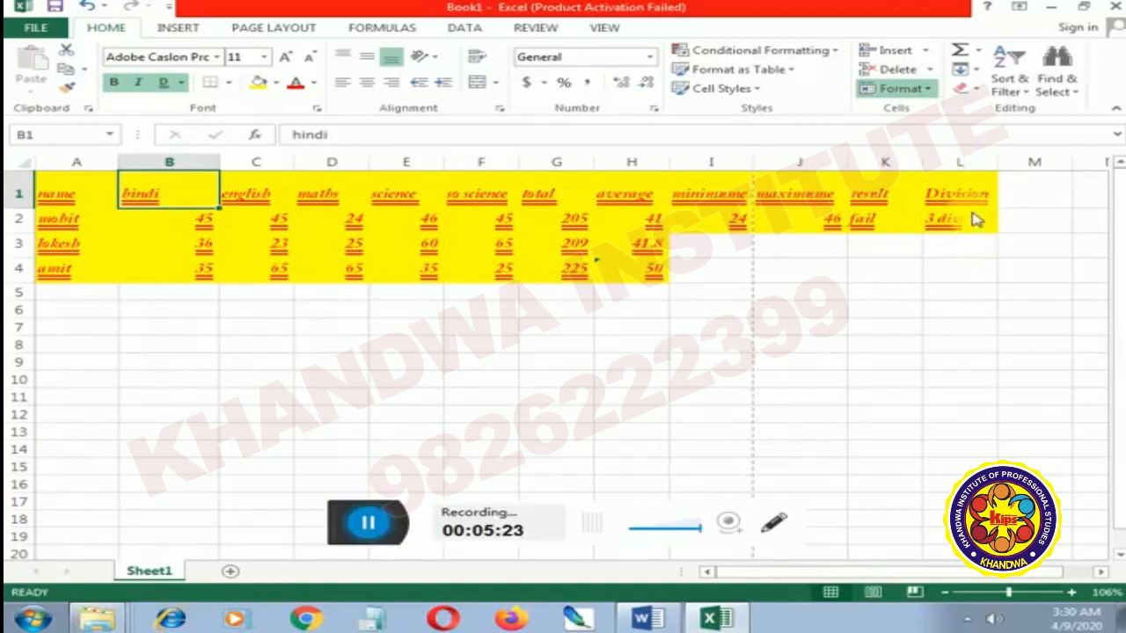
{"action": "left_click", "coordinate": [957, 177]}
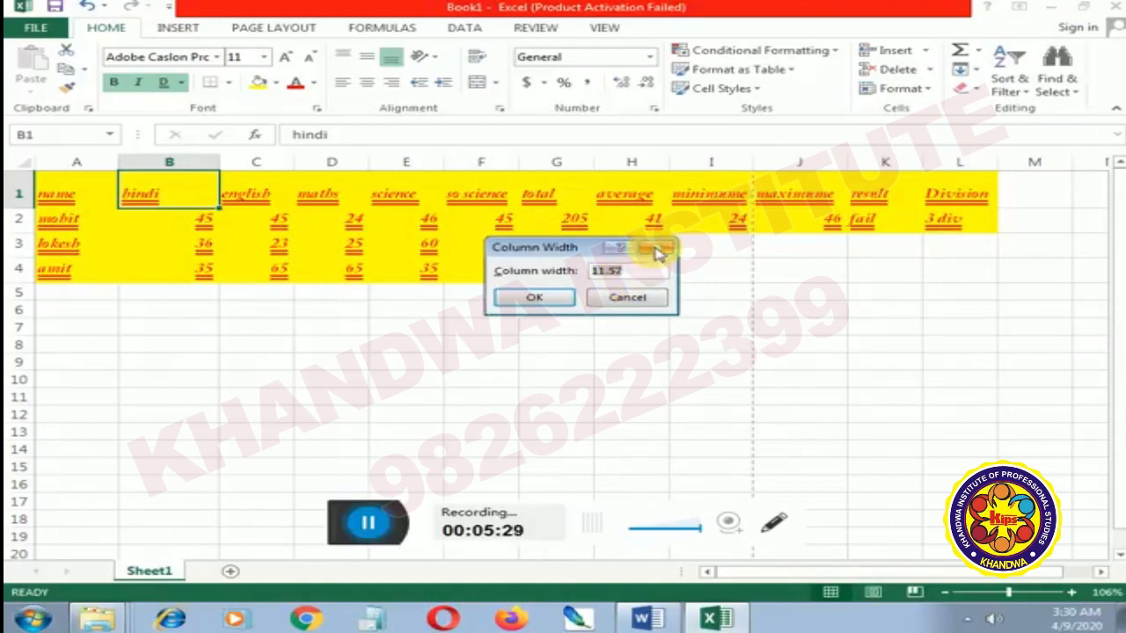
{"action": "left_click", "coordinate": [656, 251]}
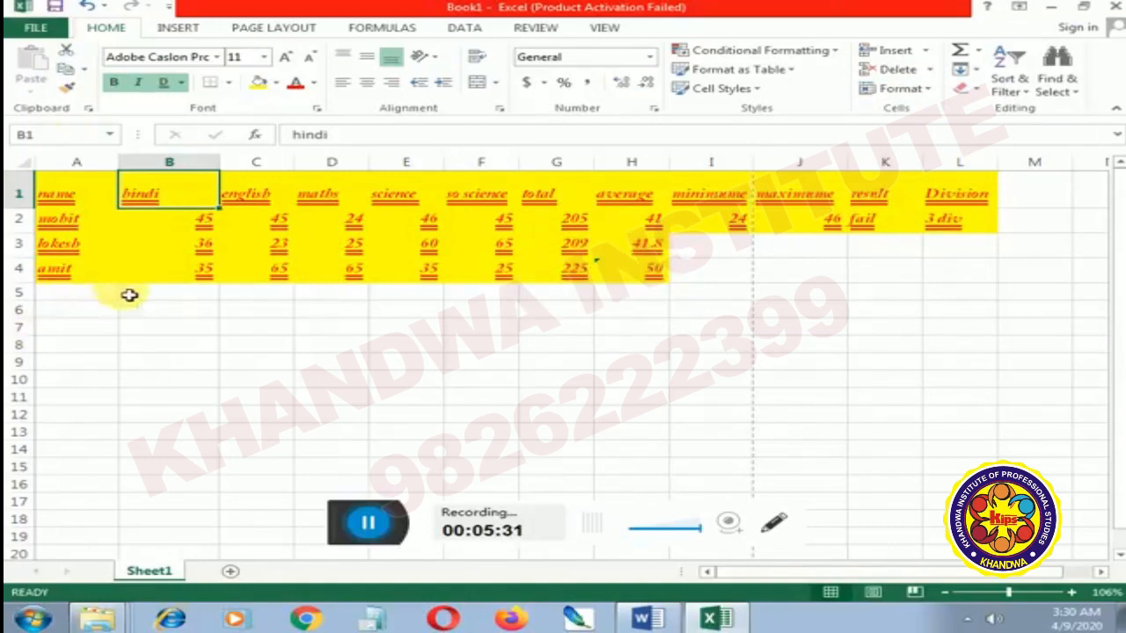
{"action": "left_click", "coordinate": [184, 283]}
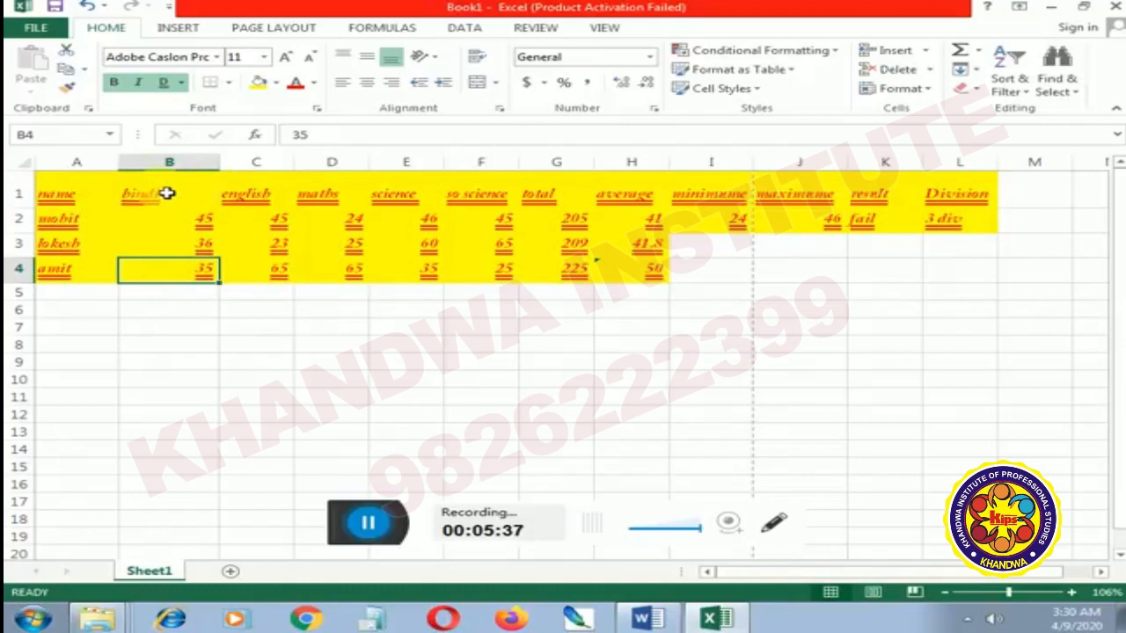
Step: Try the different alignments on cells A1:C4, leaving their contents centered horizontally and aligned to the top
{"action": "left_click_drag", "start_coordinate": [93, 193], "coordinate": [290, 264]}
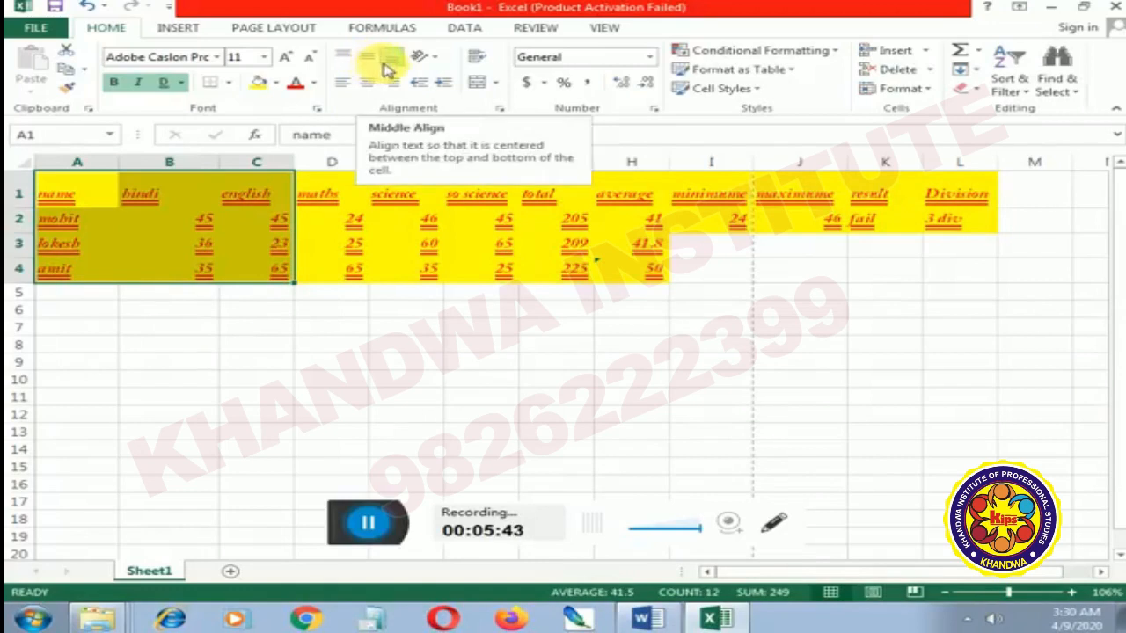
{"action": "left_click", "coordinate": [345, 84]}
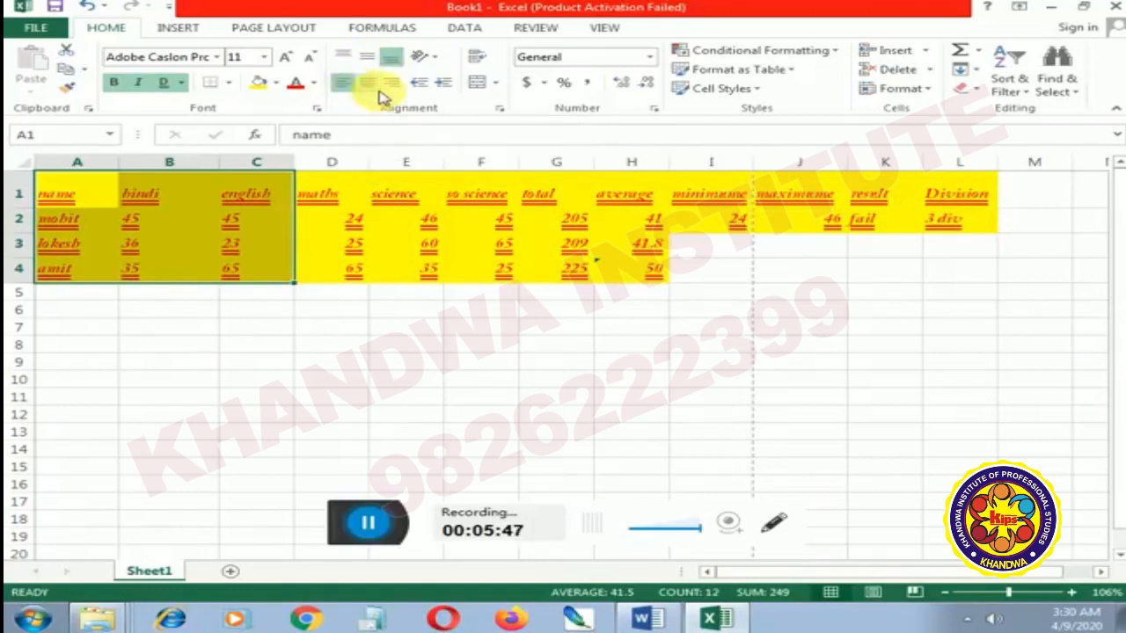
{"action": "left_click", "coordinate": [368, 83]}
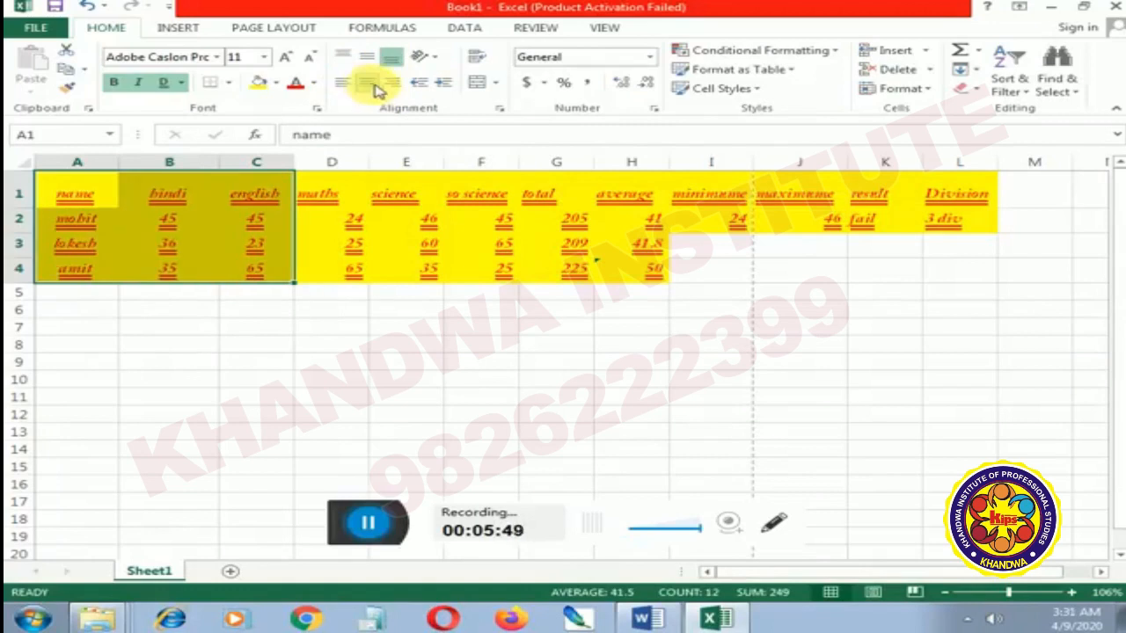
{"action": "left_click", "coordinate": [392, 84]}
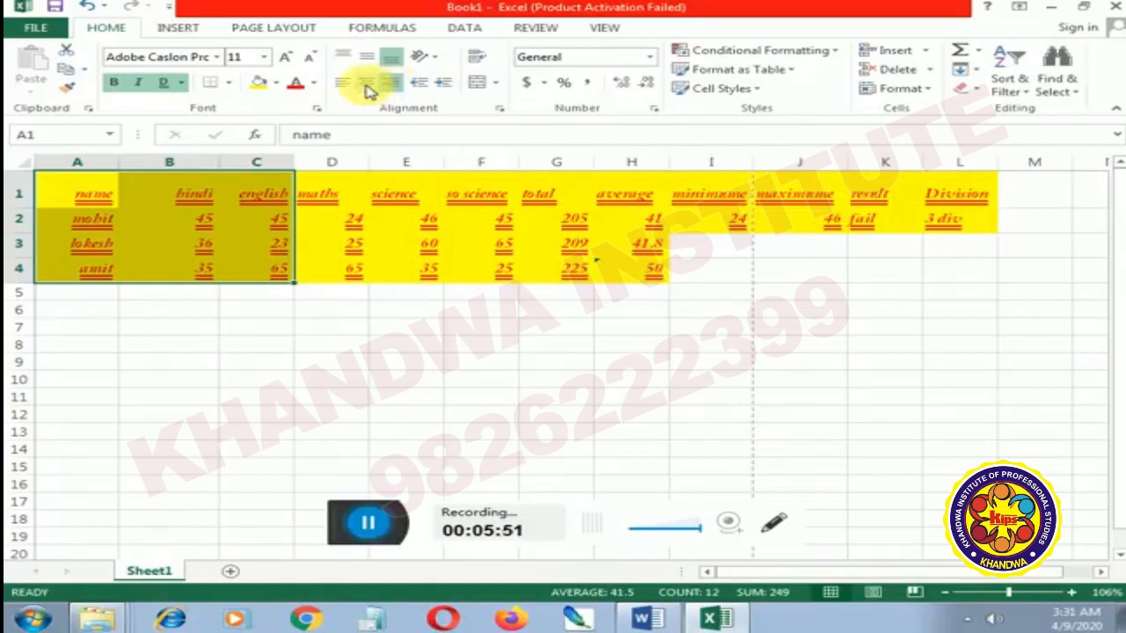
{"action": "left_click", "coordinate": [368, 84]}
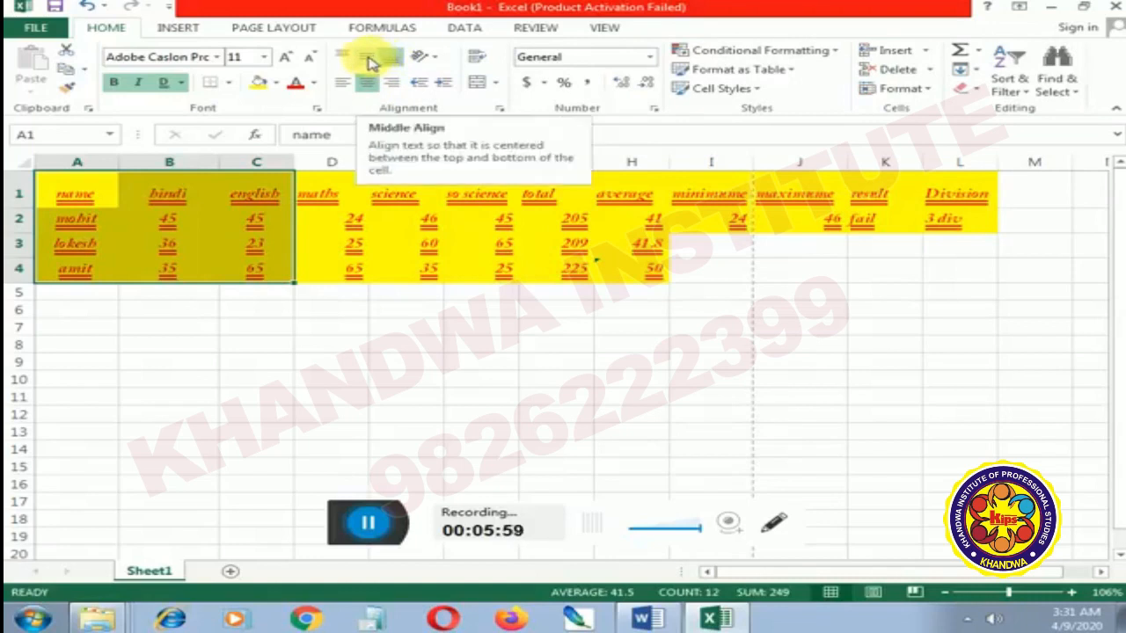
{"action": "left_click", "coordinate": [369, 61]}
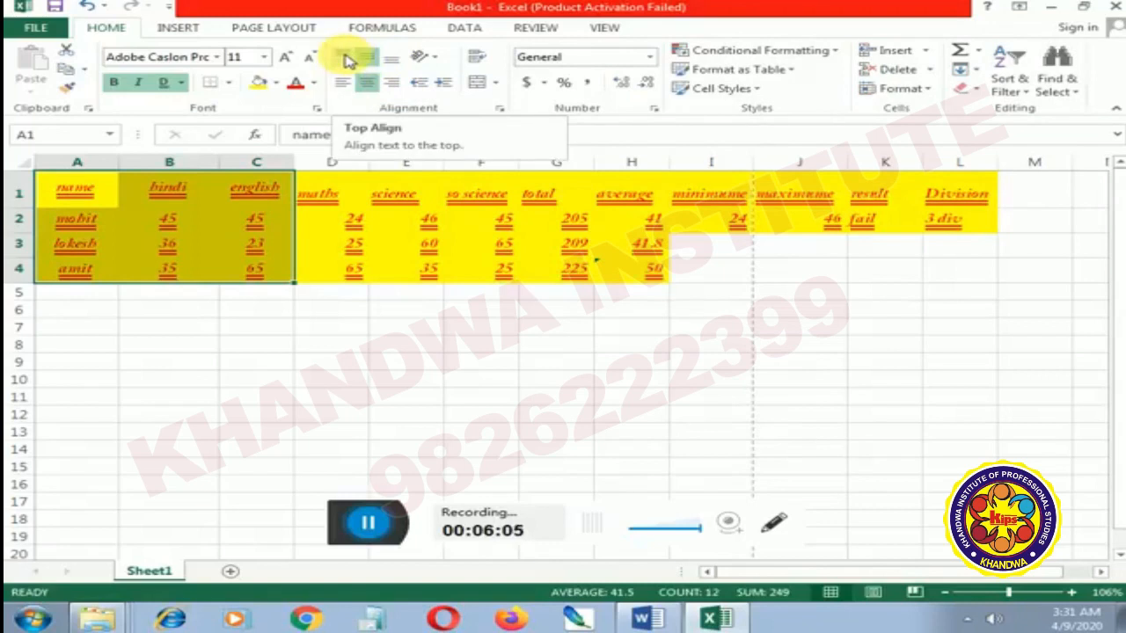
{"action": "left_click", "coordinate": [349, 60]}
Step: Increase the heights of rows 2 and 3 to roughly match row 1
{"action": "left_click", "coordinate": [88, 247]}
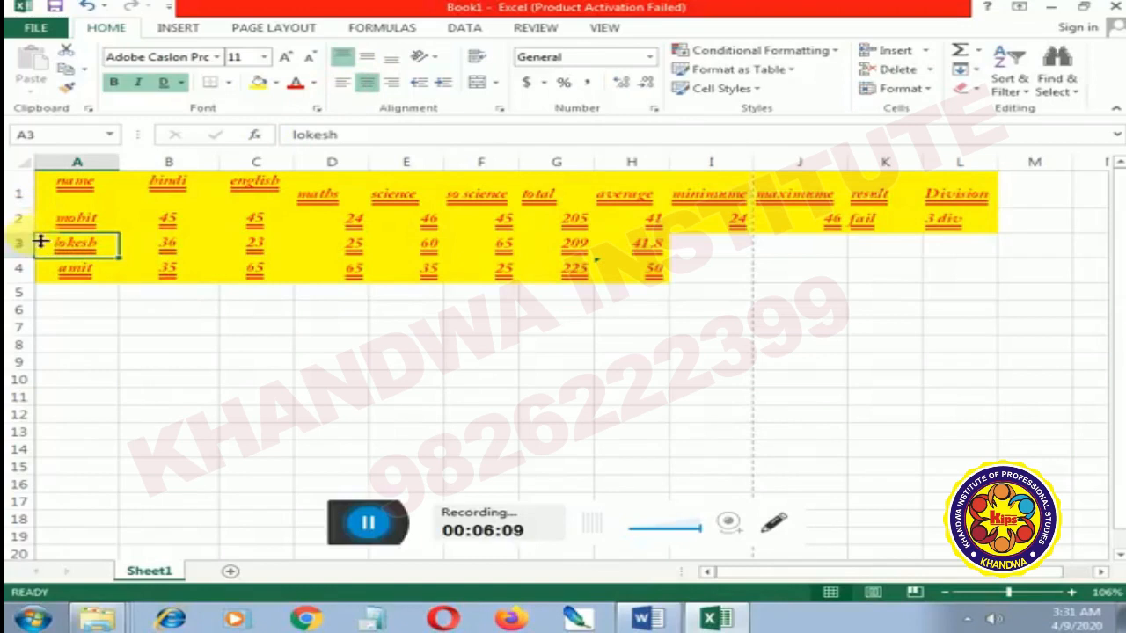
{"action": "left_click_drag", "start_coordinate": [35, 232], "coordinate": [41, 247]}
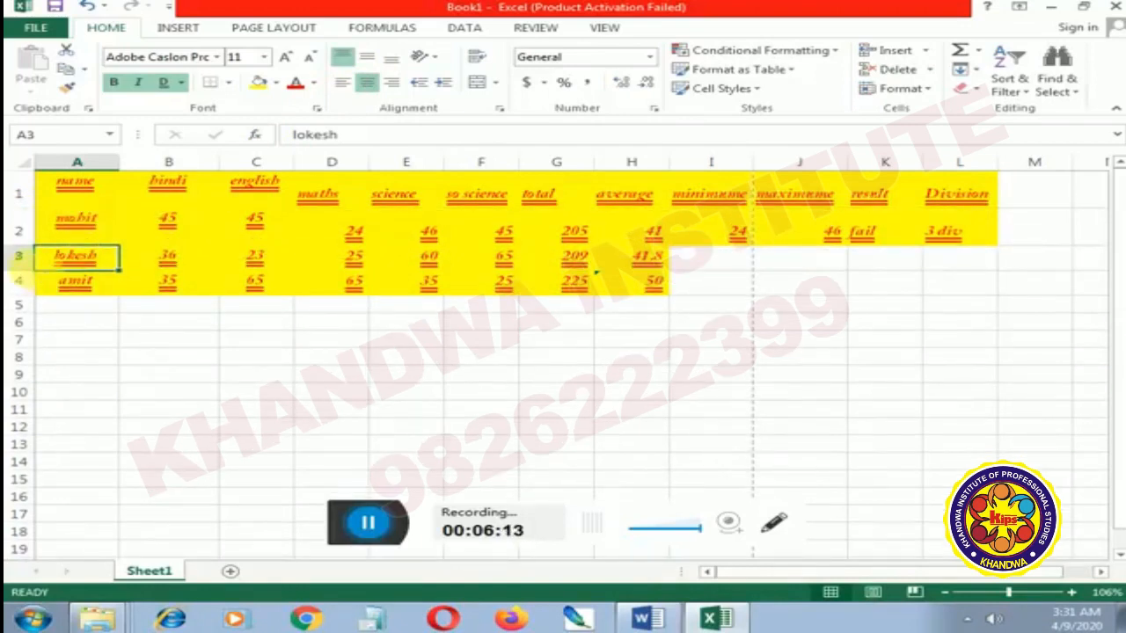
{"action": "left_click_drag", "start_coordinate": [40, 278], "coordinate": [41, 288]}
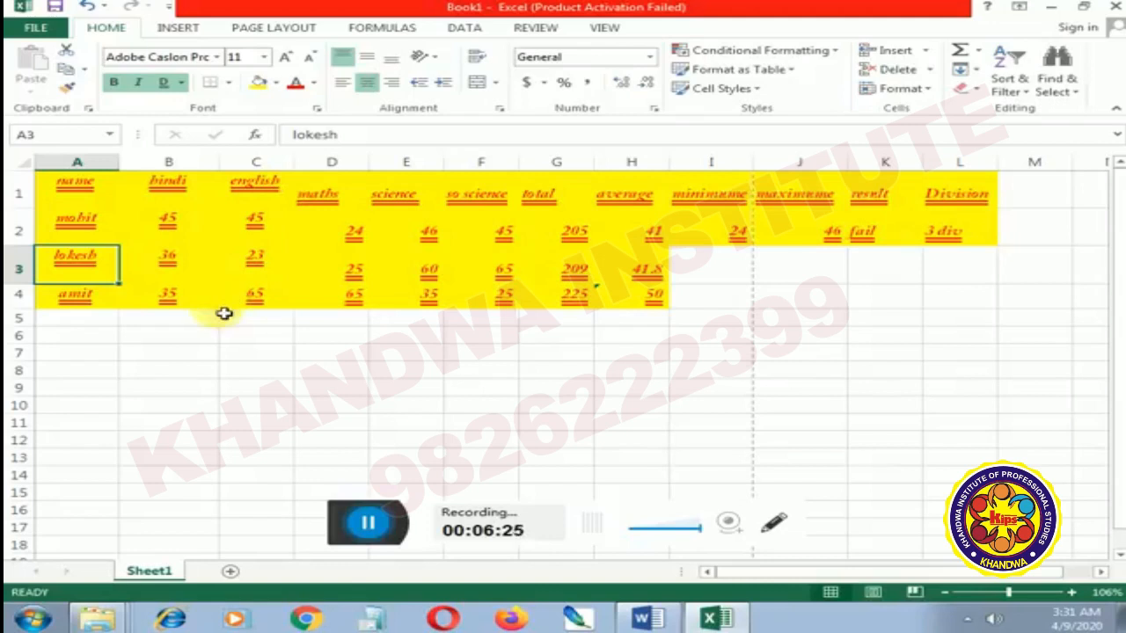
Step: Enter 23 in cell B6 and apply the marks table's yellow, centered, double-underlined formatting to it
{"action": "left_click", "coordinate": [199, 341]}
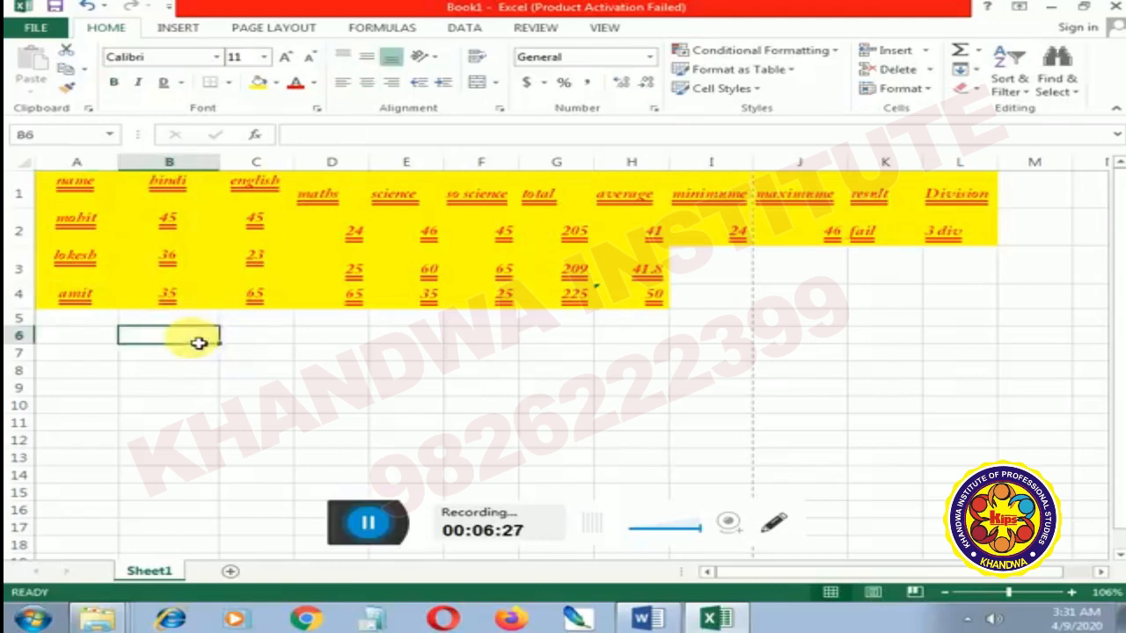
{"action": "type", "text": "23"}
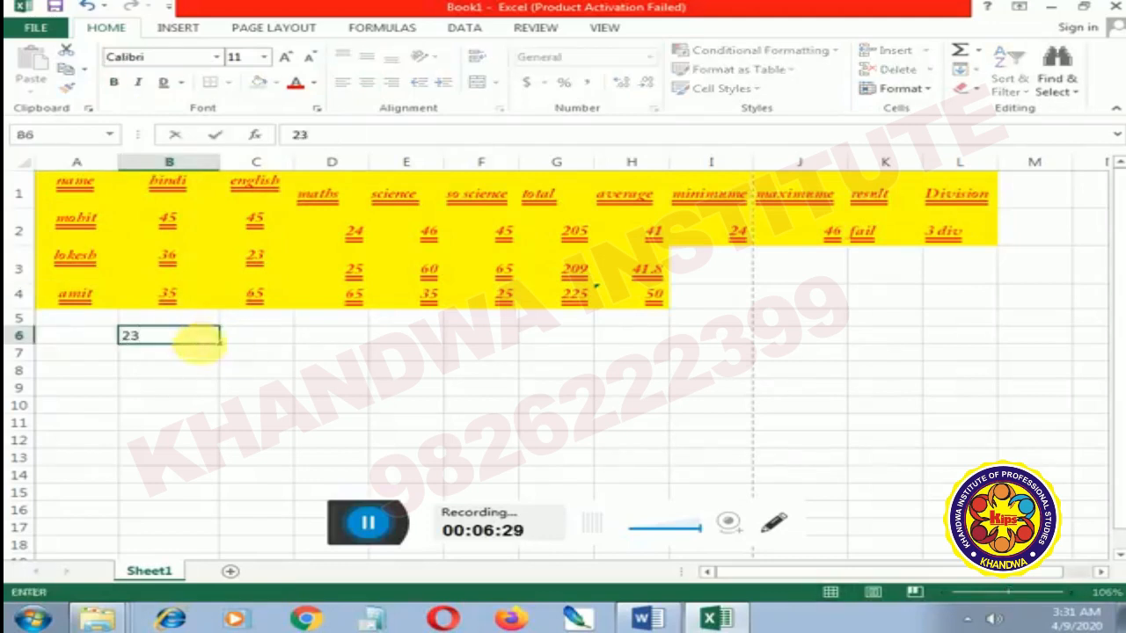
{"action": "key", "text": "Return"}
{"action": "left_click", "coordinate": [203, 346]}
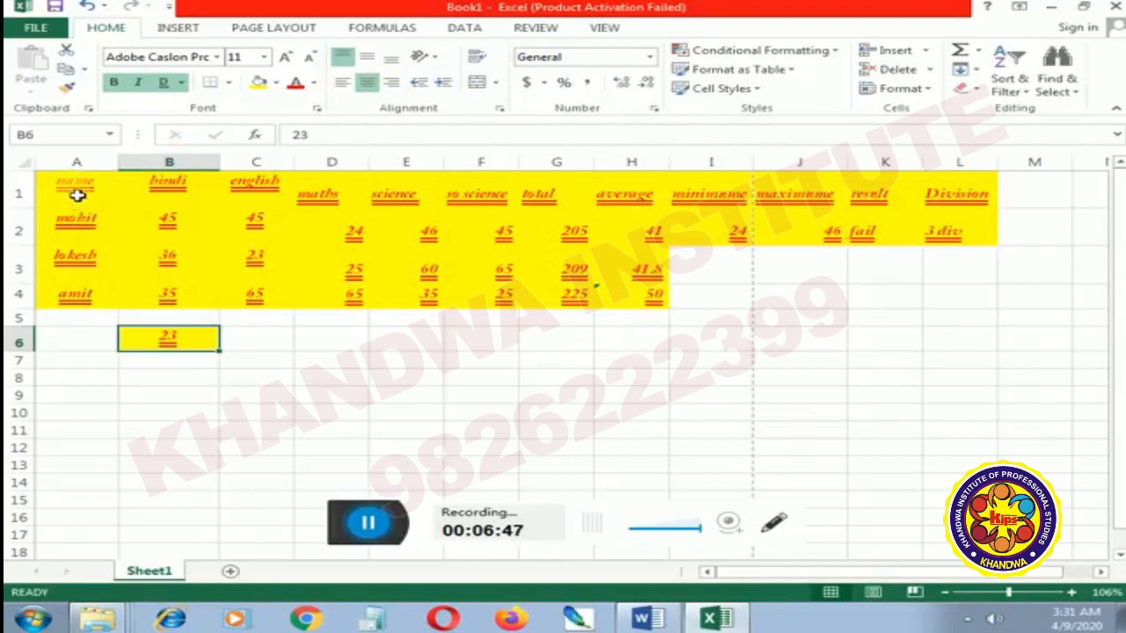
Step: Apply an outside border around cells A1:L4
{"action": "left_click_drag", "start_coordinate": [76, 190], "coordinate": [1000, 307]}
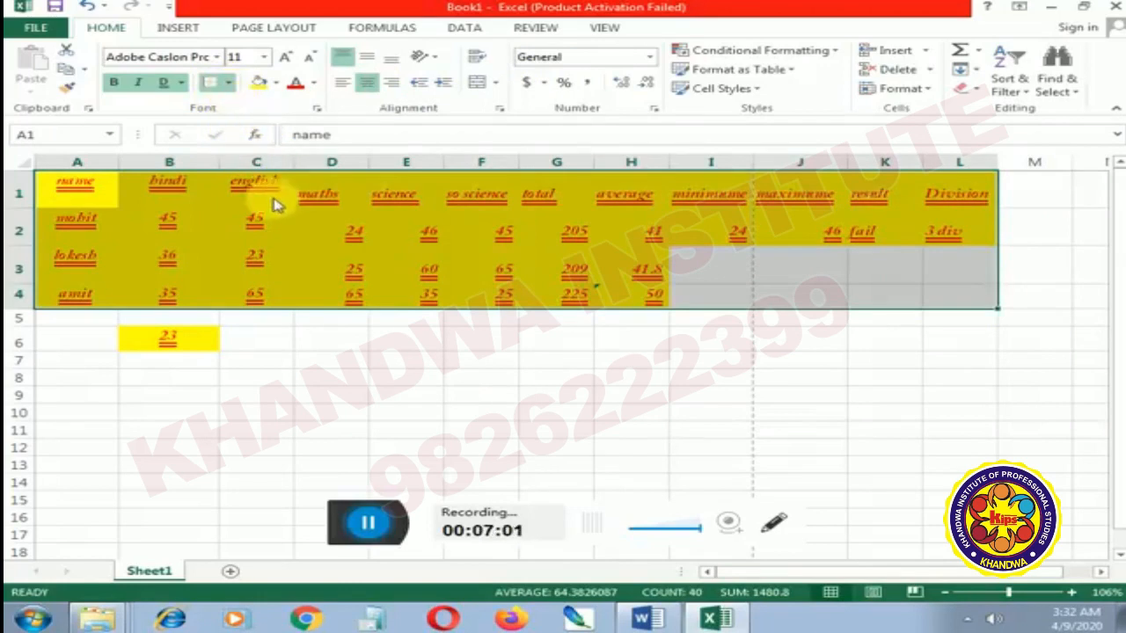
{"action": "left_click", "coordinate": [368, 346]}
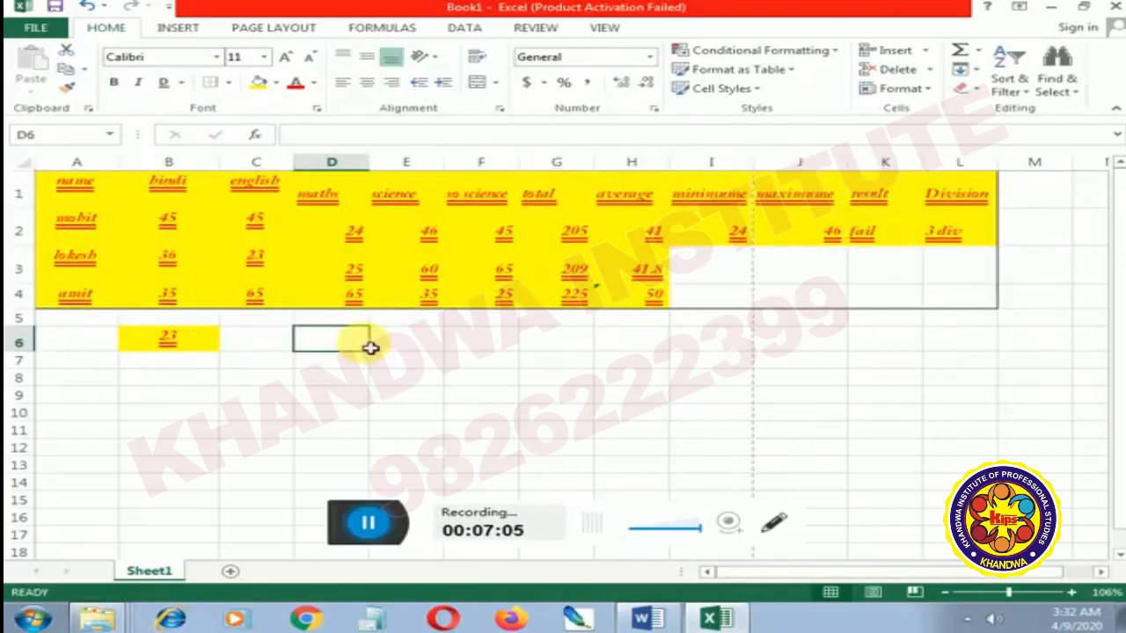
Step: View the Quick Analysis formatting options for cells A1:L4 and dismiss them
{"action": "left_click_drag", "start_coordinate": [55, 181], "coordinate": [951, 302]}
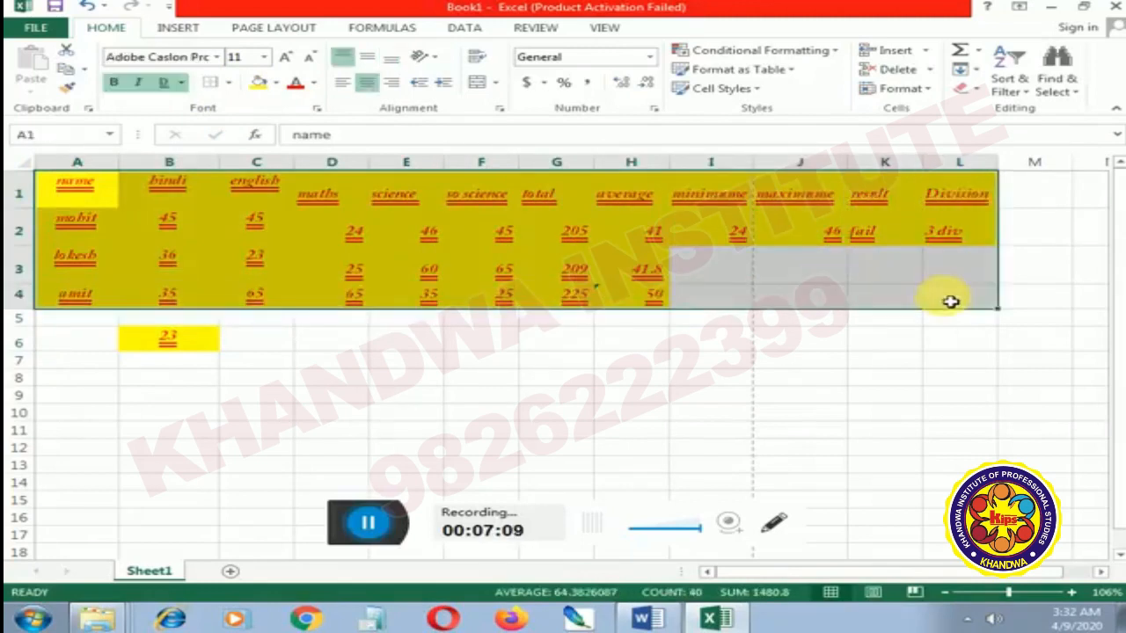
{"action": "key", "text": "ctrl+q"}
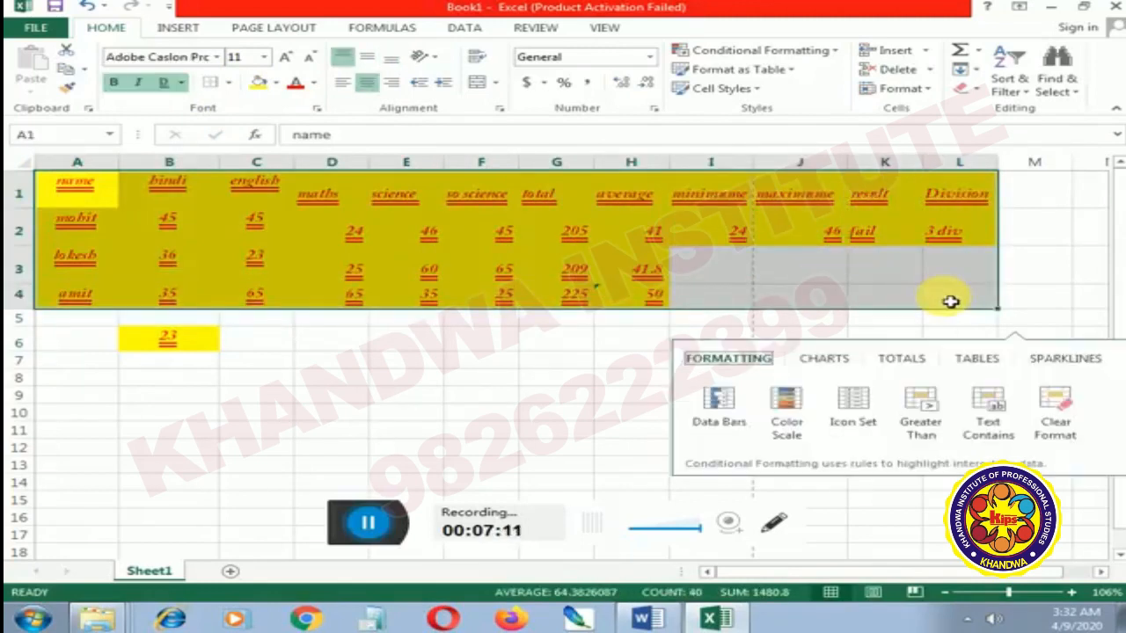
{"action": "left_click", "coordinate": [343, 339]}
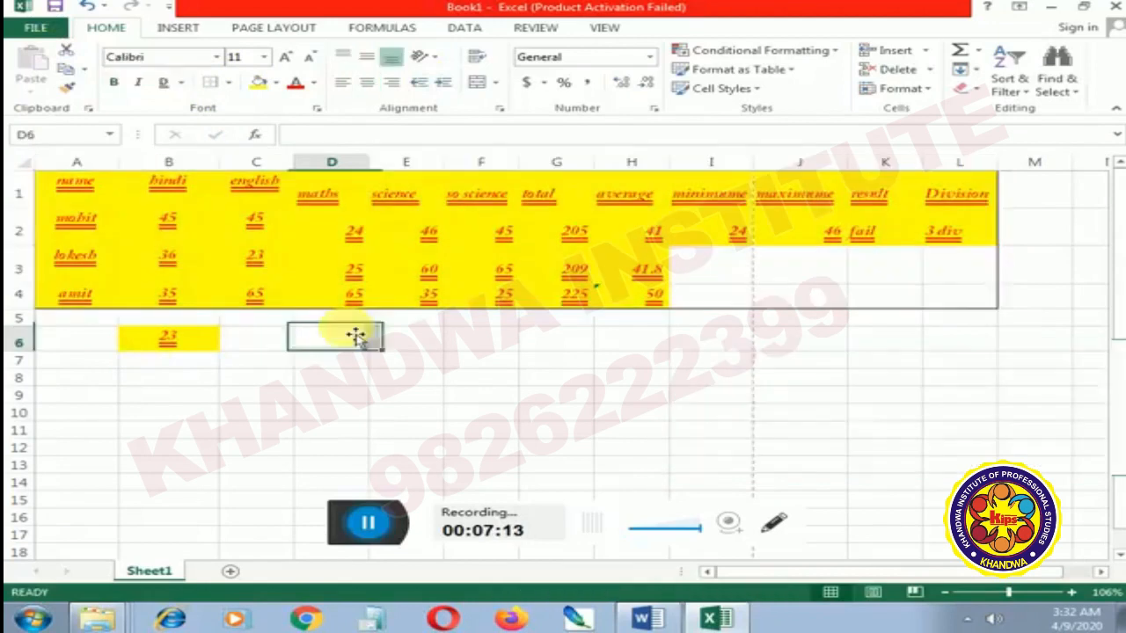
Step: Cut the marks table in cells A1:L4 and paste it at cell D9
{"action": "left_click", "coordinate": [79, 181]}
{"action": "left_click_drag", "start_coordinate": [79, 181], "coordinate": [959, 295]}
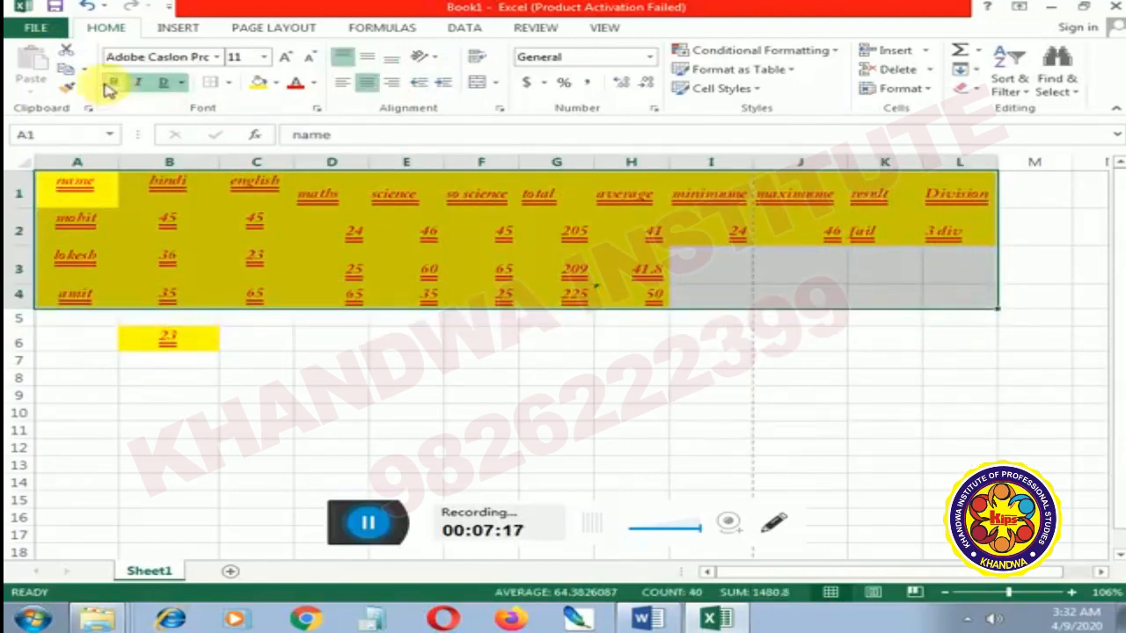
{"action": "left_click", "coordinate": [66, 68]}
{"action": "left_click", "coordinate": [312, 398]}
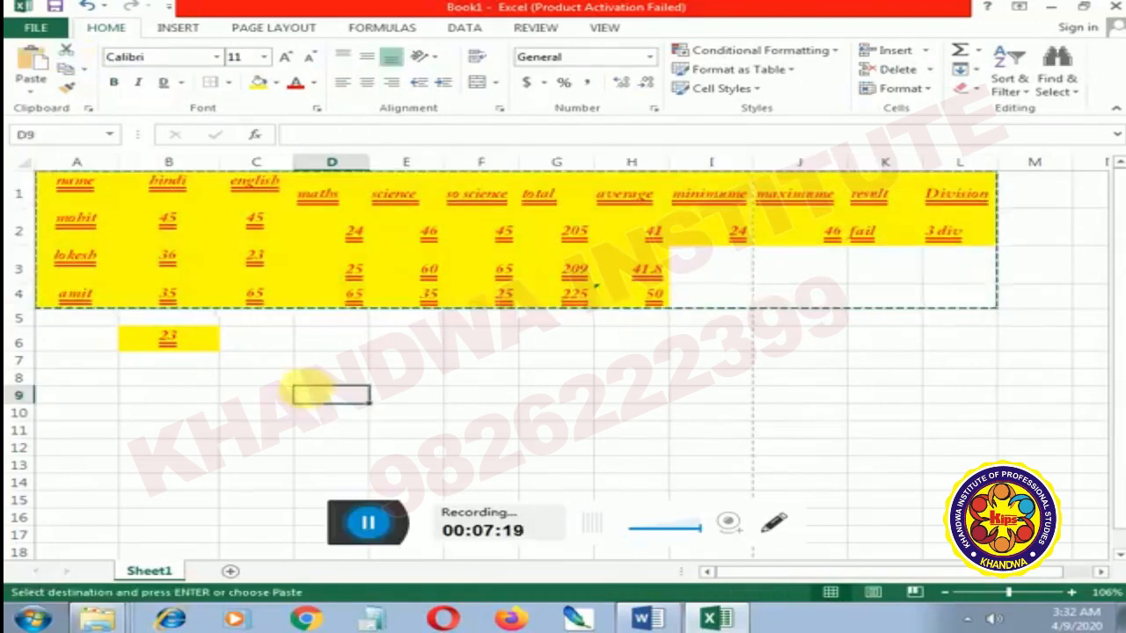
{"action": "left_click", "coordinate": [27, 66]}
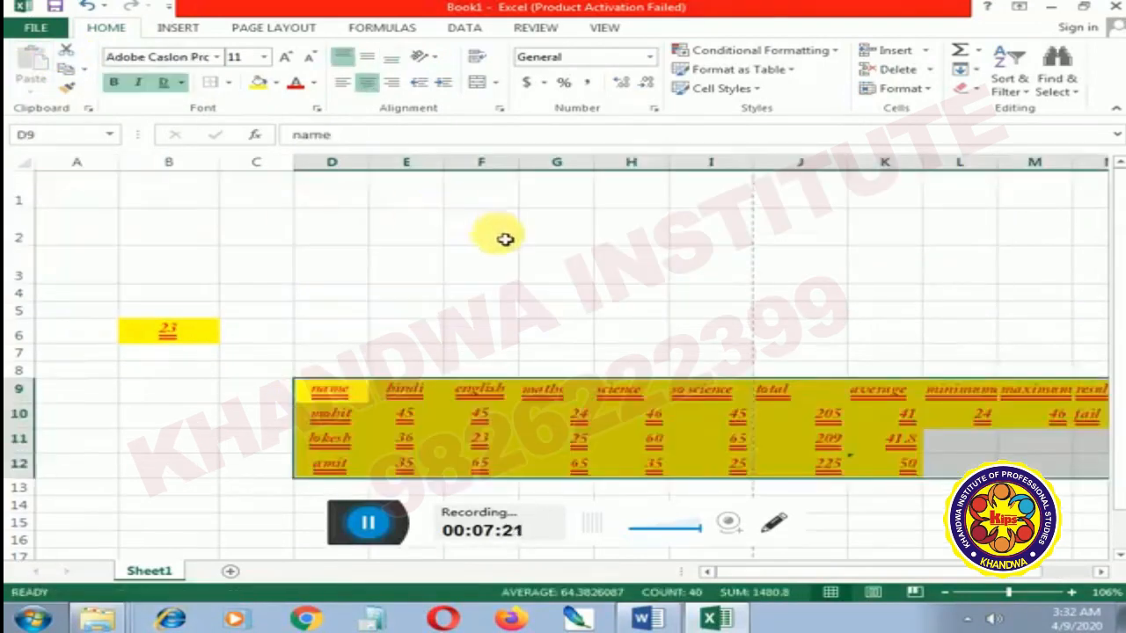
{"action": "scroll", "coordinate": [502, 239], "scroll_direction": "down", "scroll_amount": 2}
{"action": "left_click", "coordinate": [431, 315]}
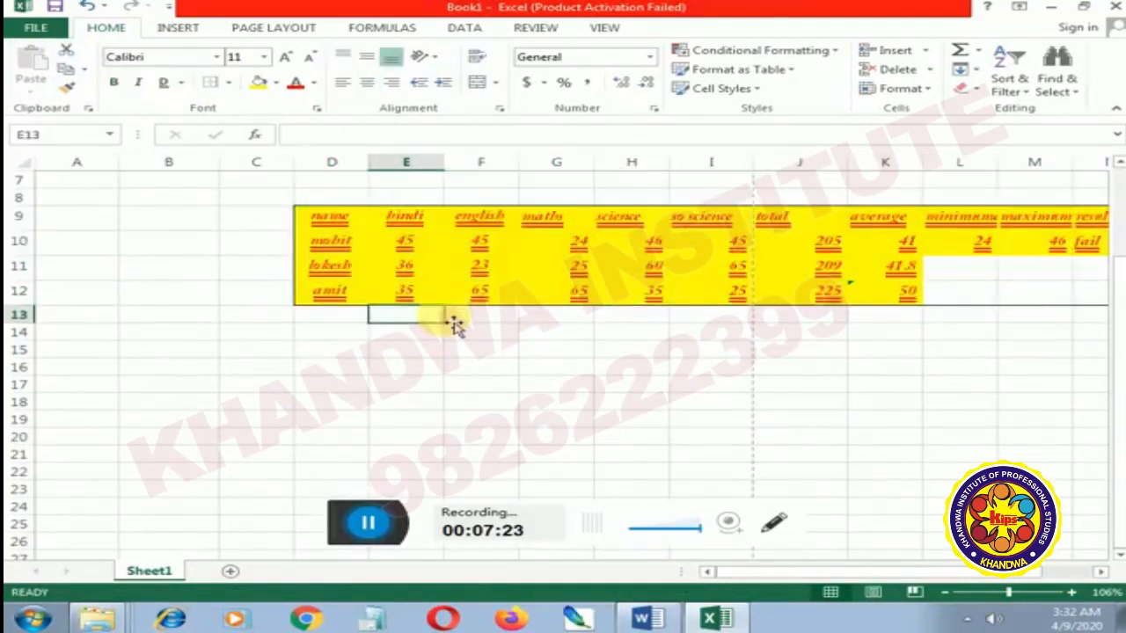
Step: Apply all borders to the moved marks table in cells D9:O12, and clear every border from it again
{"action": "left_click_drag", "start_coordinate": [322, 216], "coordinate": [1068, 302]}
{"action": "left_click_drag", "start_coordinate": [906, 573], "coordinate": [938, 573]}
{"action": "left_click_drag", "start_coordinate": [146, 211], "coordinate": [1006, 294]}
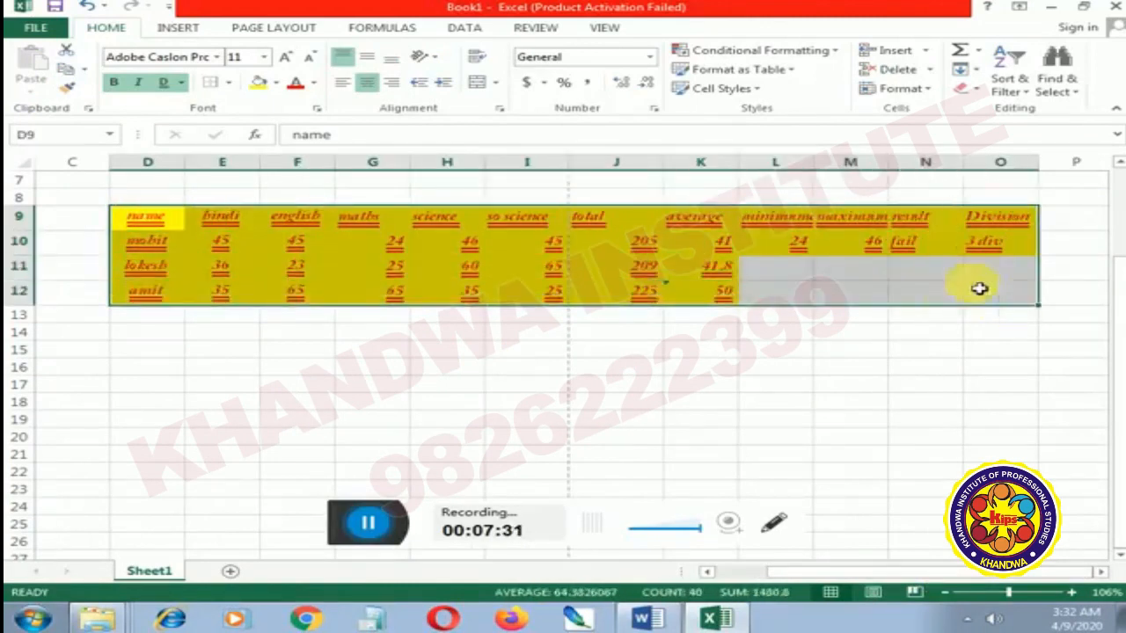
{"action": "left_click", "coordinate": [227, 88]}
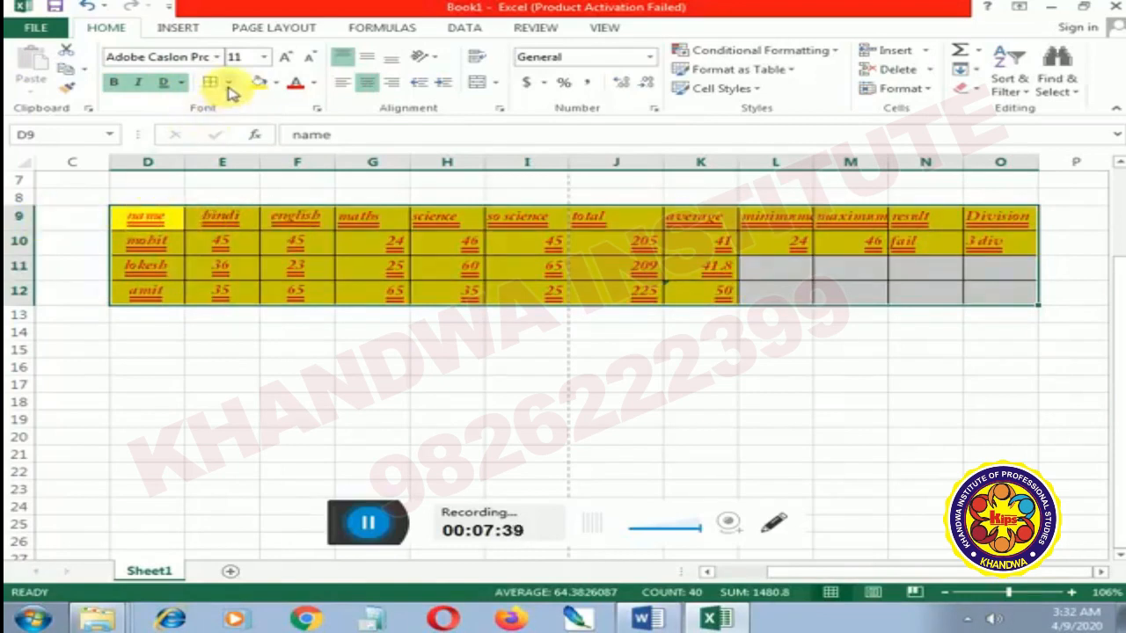
{"action": "key", "text": "ctrl+z"}
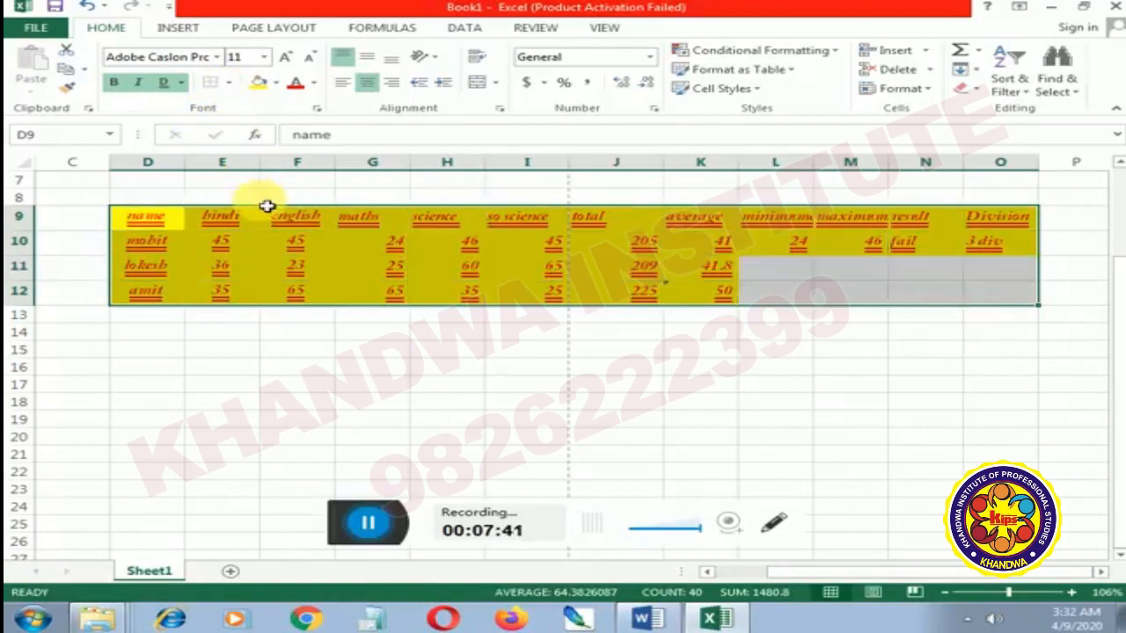
{"action": "left_click", "coordinate": [278, 331]}
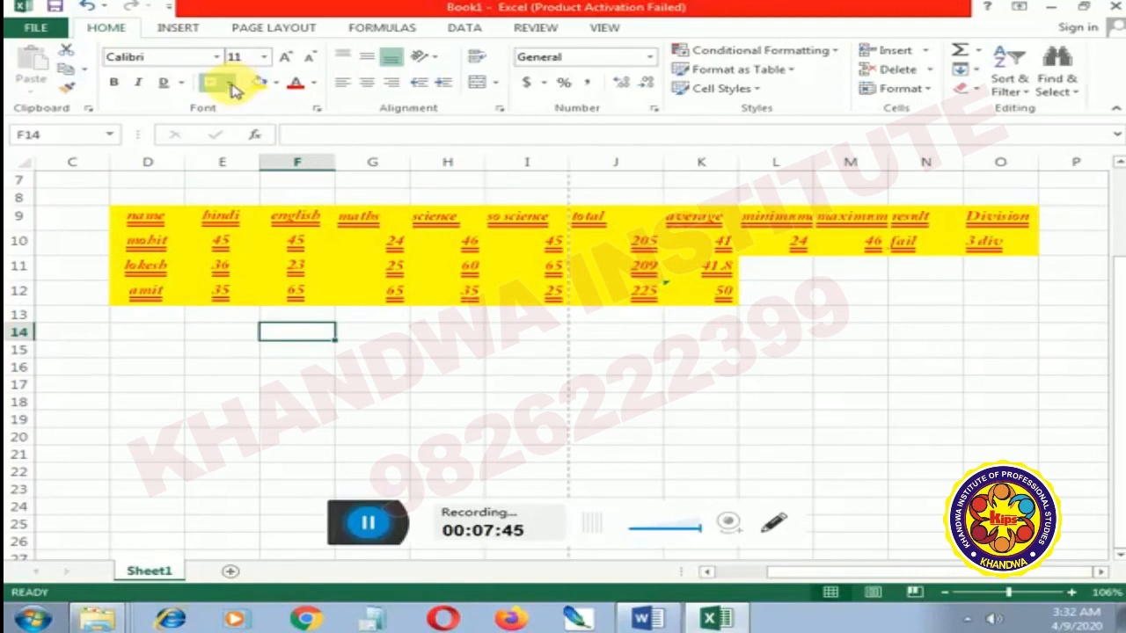
Step: Draw border outlines around D15:I16 and D17:I17, plus vertical lines between columns E and F through row 18 and D and E through row 19
{"action": "key", "text": "alt+h"}
{"action": "key", "text": "b"}
{"action": "key", "text": "w"}
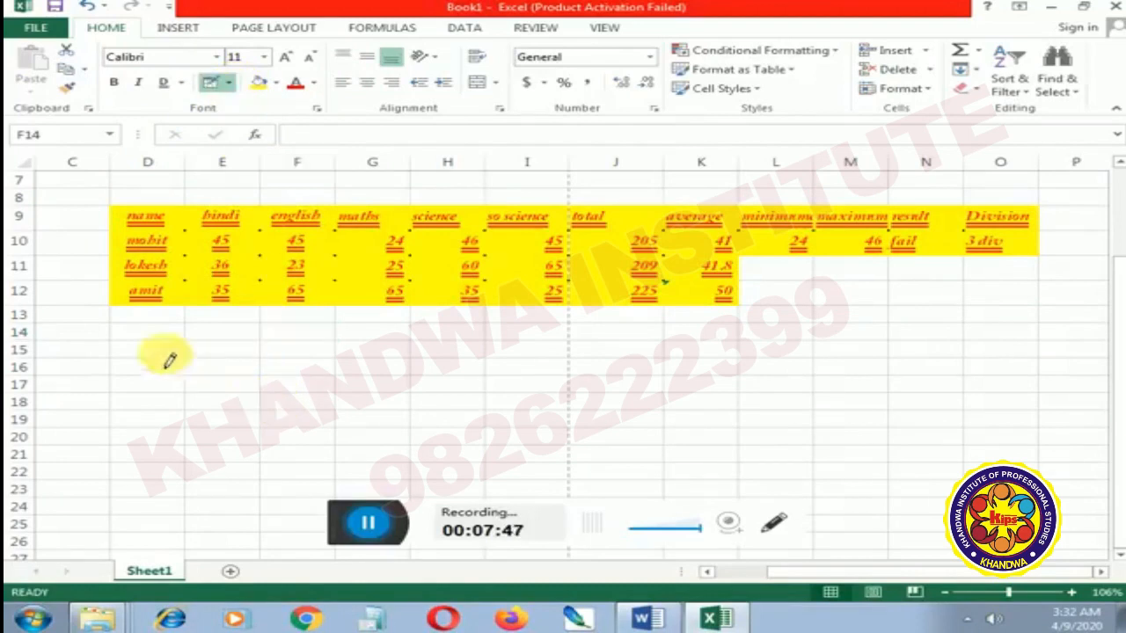
{"action": "left_click_drag", "start_coordinate": [126, 345], "coordinate": [516, 372]}
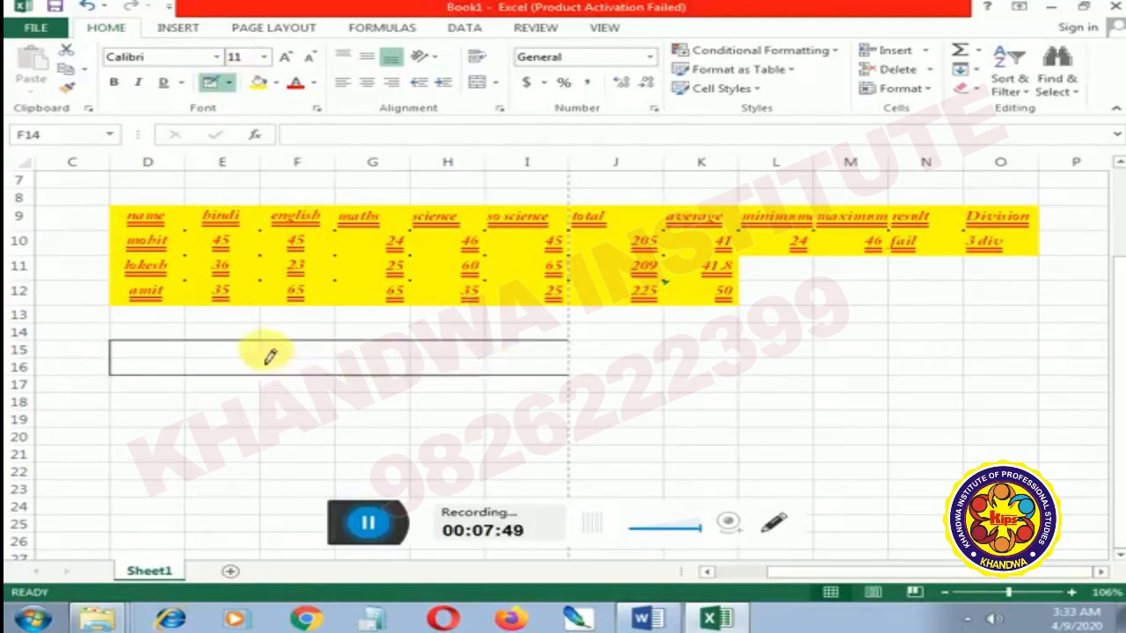
{"action": "left_click_drag", "start_coordinate": [260, 342], "coordinate": [260, 409]}
{"action": "left_click_drag", "start_coordinate": [184, 341], "coordinate": [184, 427]}
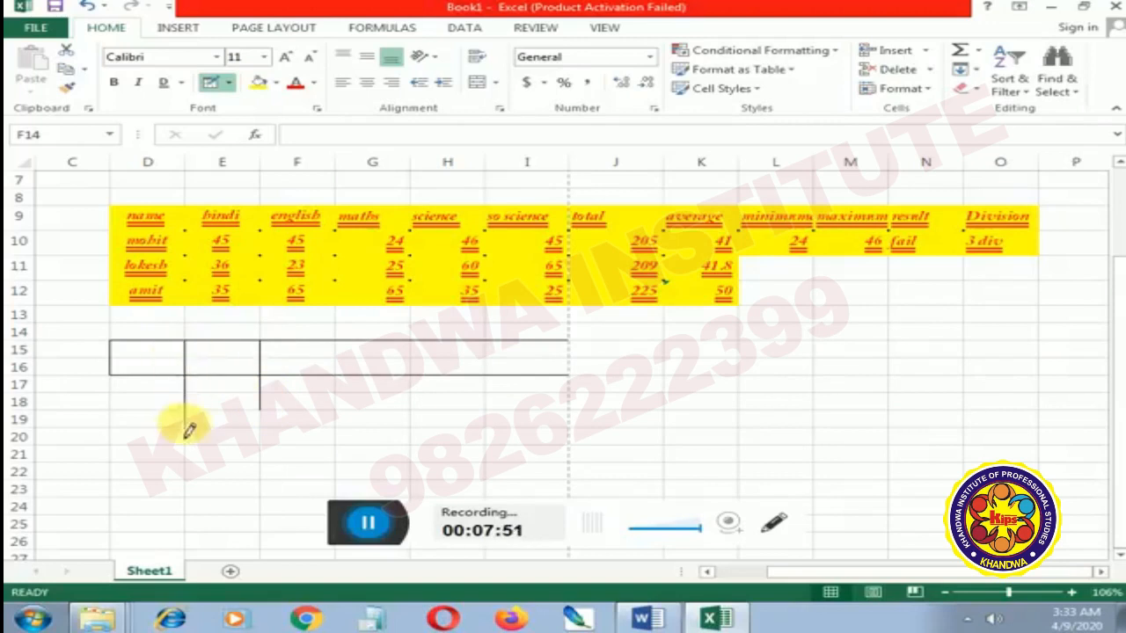
{"action": "left_click_drag", "start_coordinate": [113, 379], "coordinate": [561, 385]}
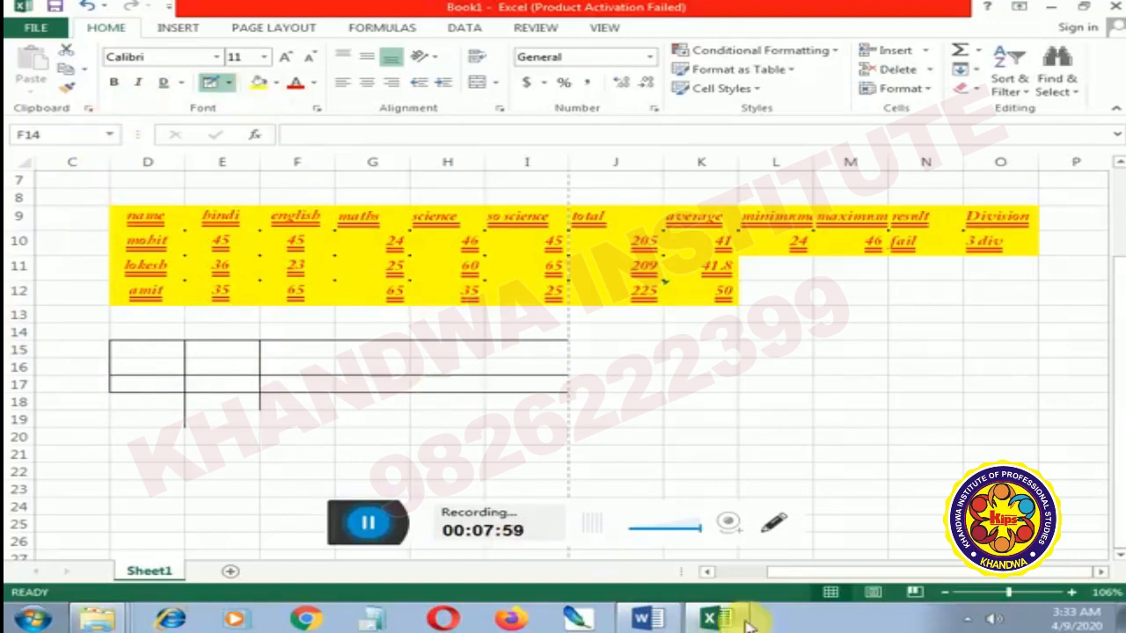
Step: Switch to Word to check the Unit-4 formatting topic list, and return to the Excel workbook
{"action": "left_click", "coordinate": [650, 619]}
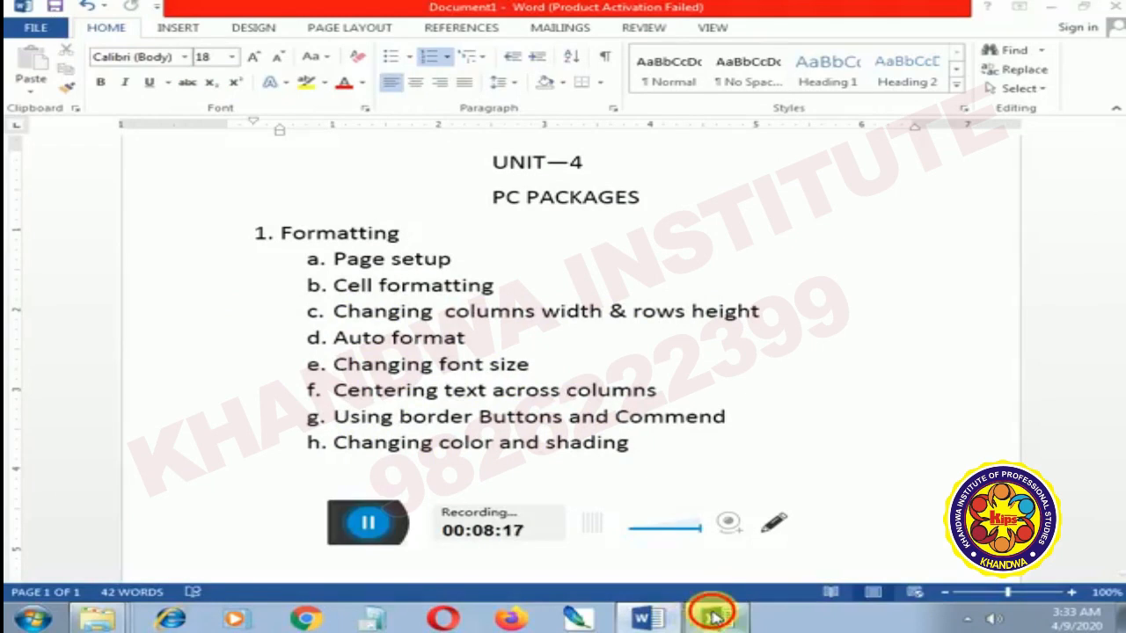
{"action": "left_click", "coordinate": [714, 619]}
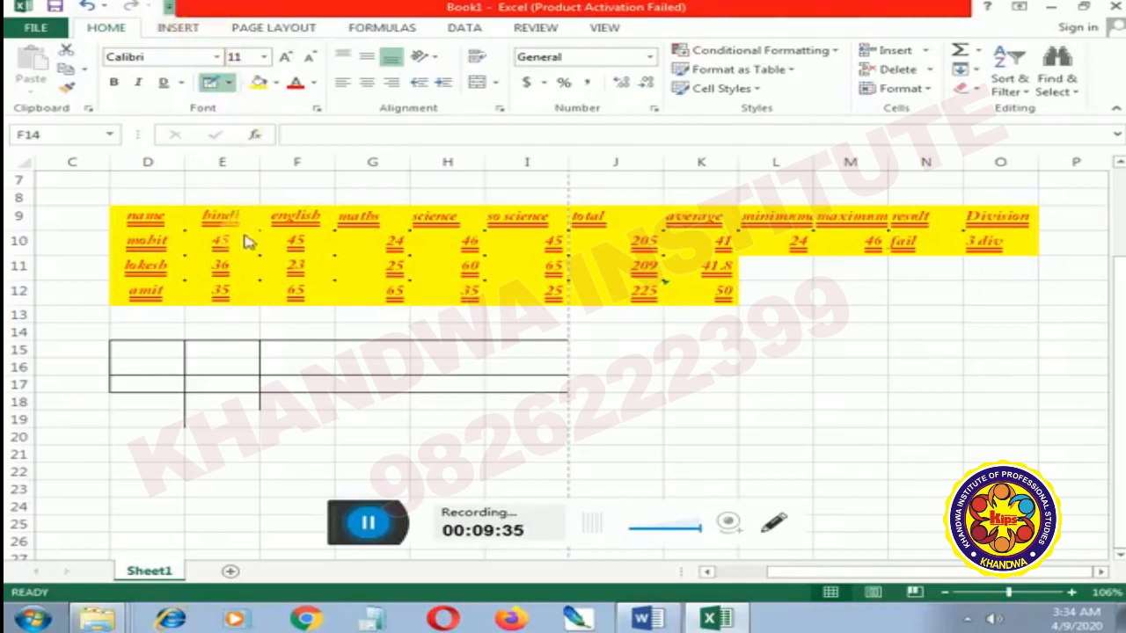
Step: Open the Quick Access Toolbar customization options and set the command source to All Commands
{"action": "left_click", "coordinate": [262, 290]}
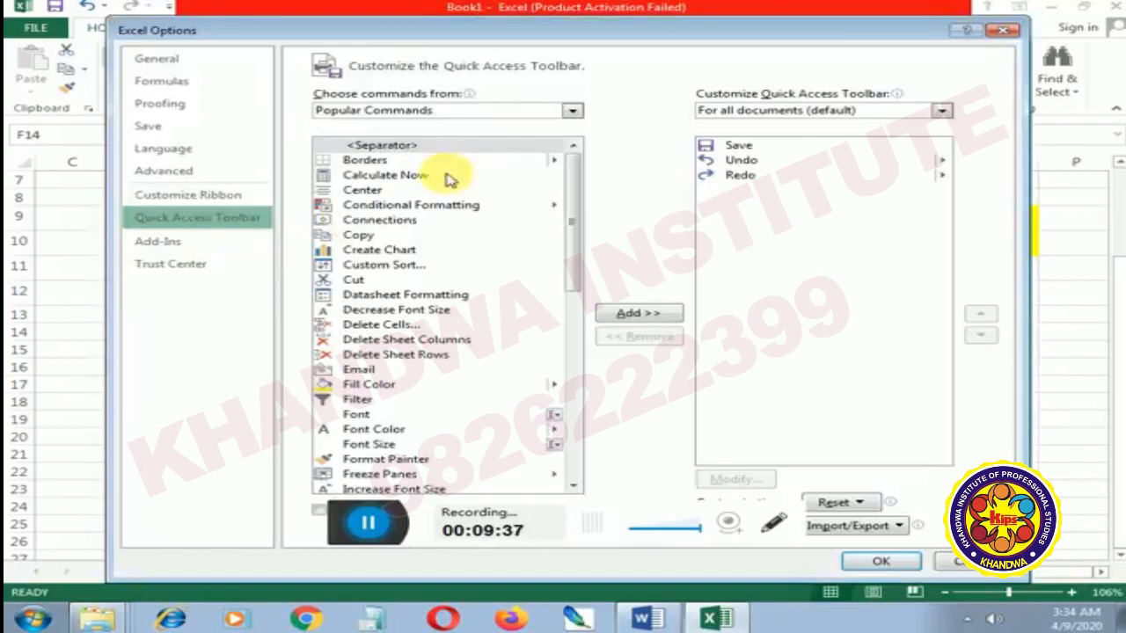
{"action": "left_click", "coordinate": [374, 110]}
{"action": "left_click", "coordinate": [366, 158]}
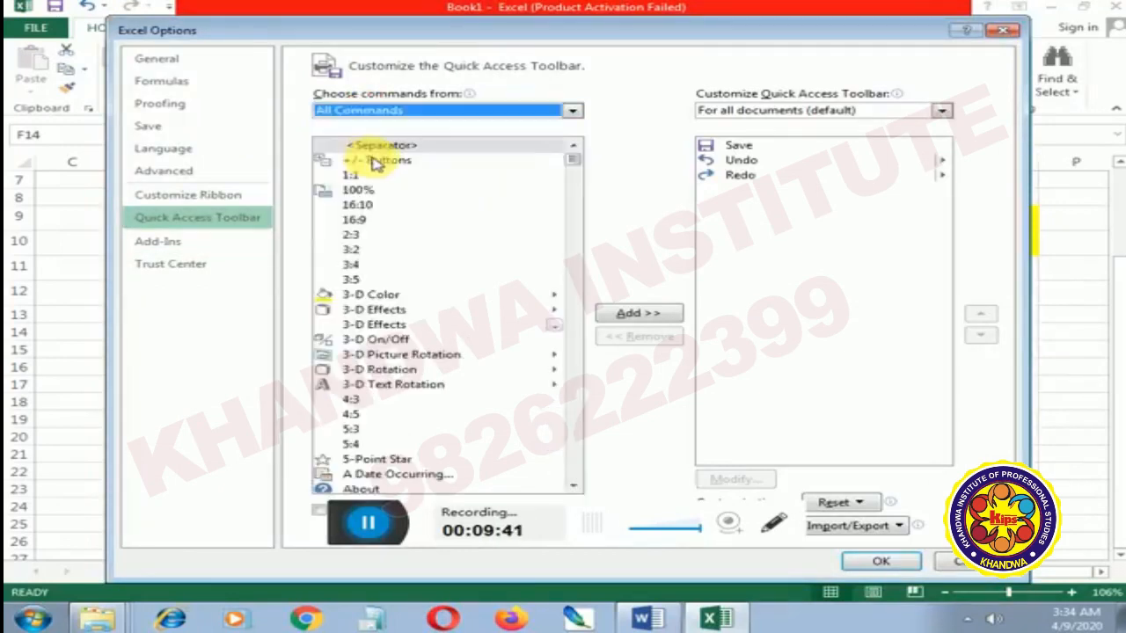
Step: Add the AutoFormat command to the Quick Access Toolbar for all documents and save the options
{"action": "scroll", "coordinate": [407, 225], "scroll_direction": "down", "scroll_amount": 4}
{"action": "scroll", "coordinate": [408, 236], "scroll_direction": "down", "scroll_amount": 4}
{"action": "scroll", "coordinate": [407, 236], "scroll_direction": "down", "scroll_amount": 6}
{"action": "scroll", "coordinate": [406, 241], "scroll_direction": "down", "scroll_amount": 7}
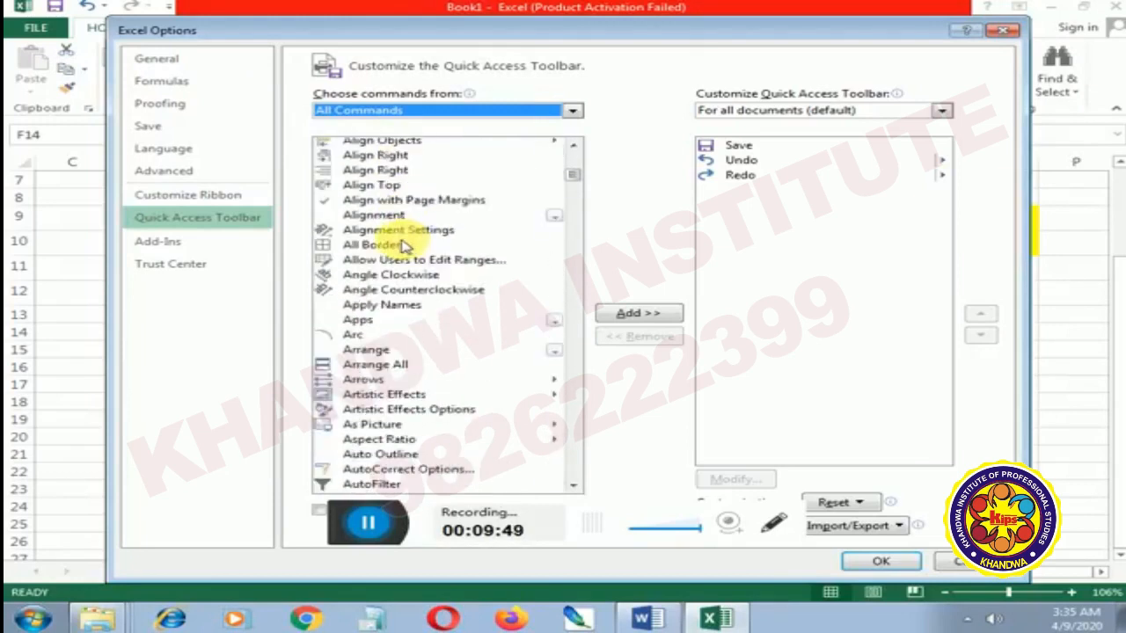
{"action": "scroll", "coordinate": [403, 246], "scroll_direction": "down", "scroll_amount": 5}
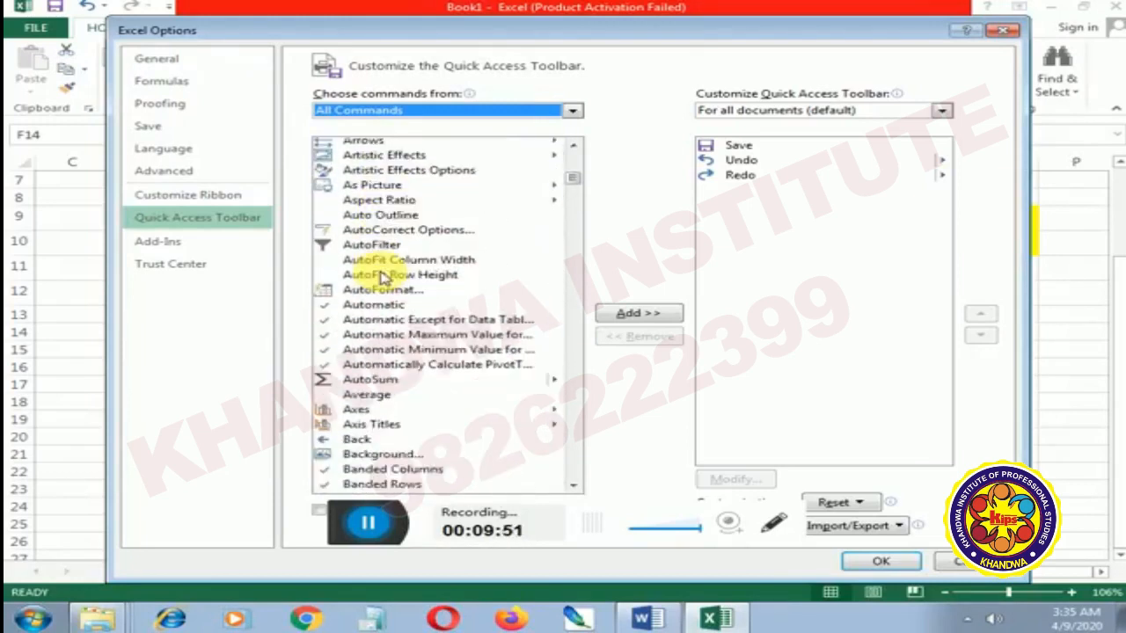
{"action": "scroll", "coordinate": [381, 277], "scroll_direction": "down", "scroll_amount": 5}
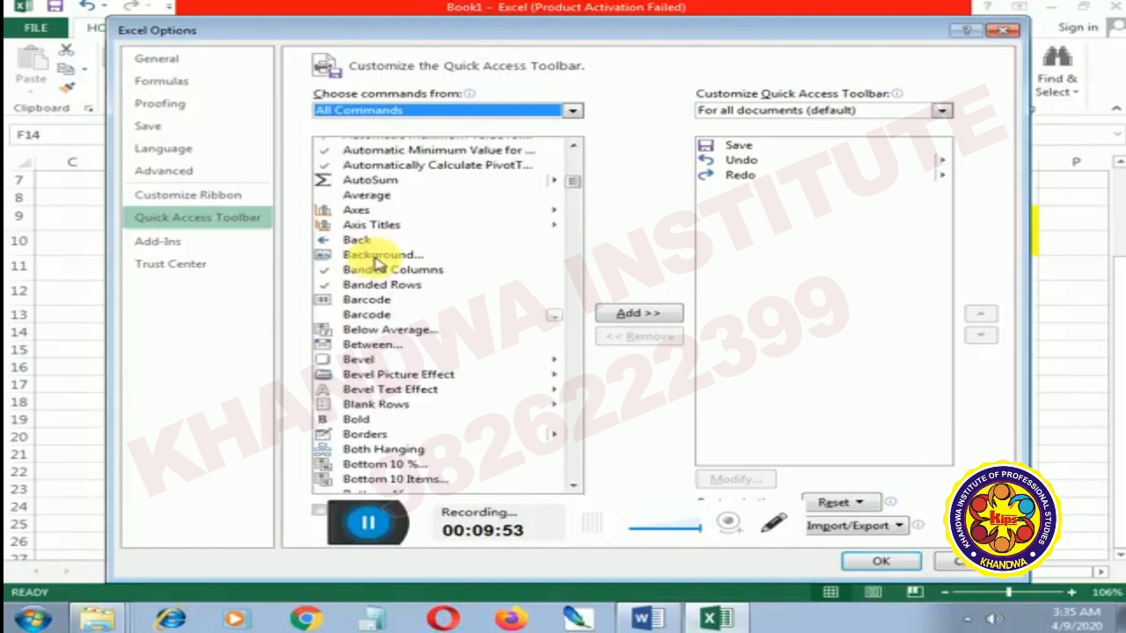
{"action": "scroll", "coordinate": [378, 260], "scroll_direction": "down", "scroll_amount": 4}
{"action": "scroll", "coordinate": [379, 255], "scroll_direction": "down", "scroll_amount": 6}
{"action": "scroll", "coordinate": [378, 255], "scroll_direction": "up", "scroll_amount": 5}
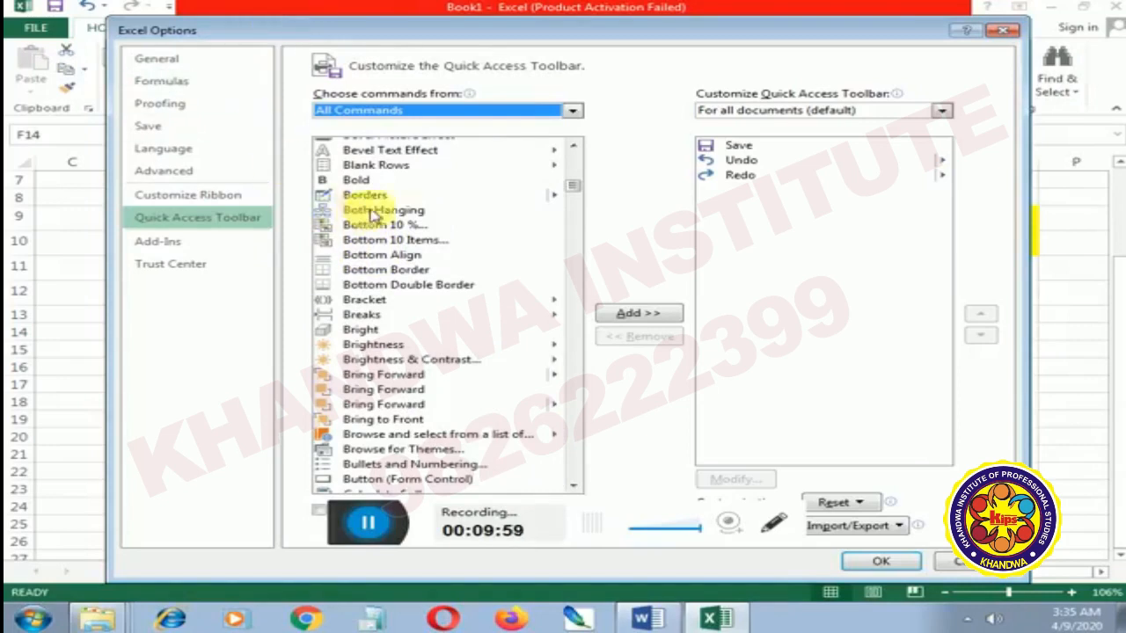
{"action": "scroll", "coordinate": [364, 216], "scroll_direction": "up", "scroll_amount": 5}
{"action": "scroll", "coordinate": [368, 250], "scroll_direction": "up", "scroll_amount": 3}
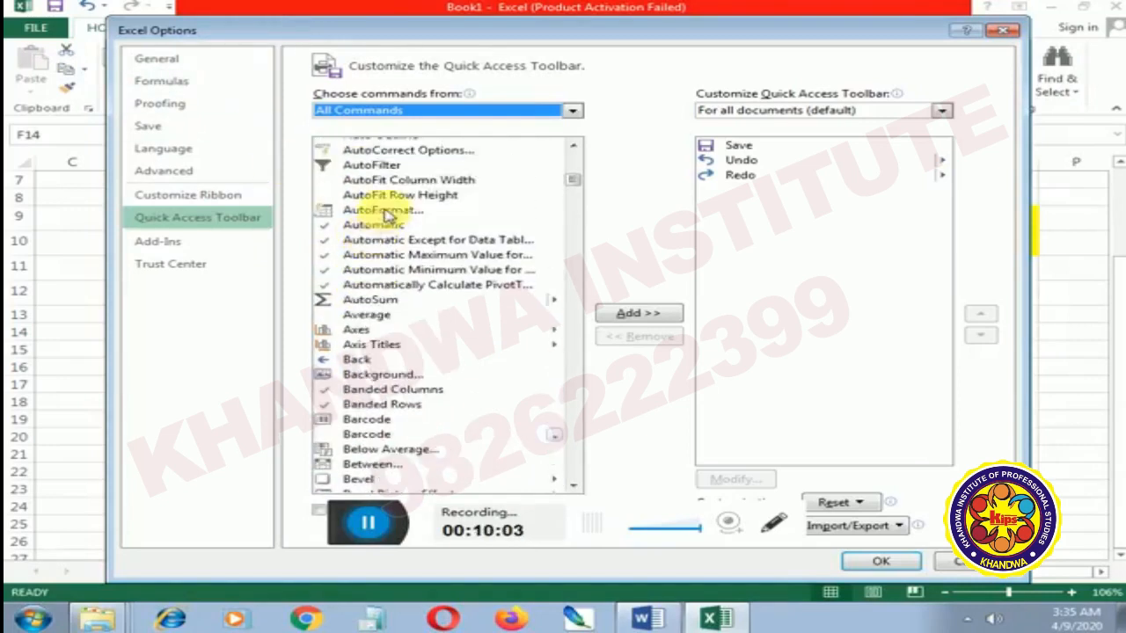
{"action": "left_click", "coordinate": [388, 213]}
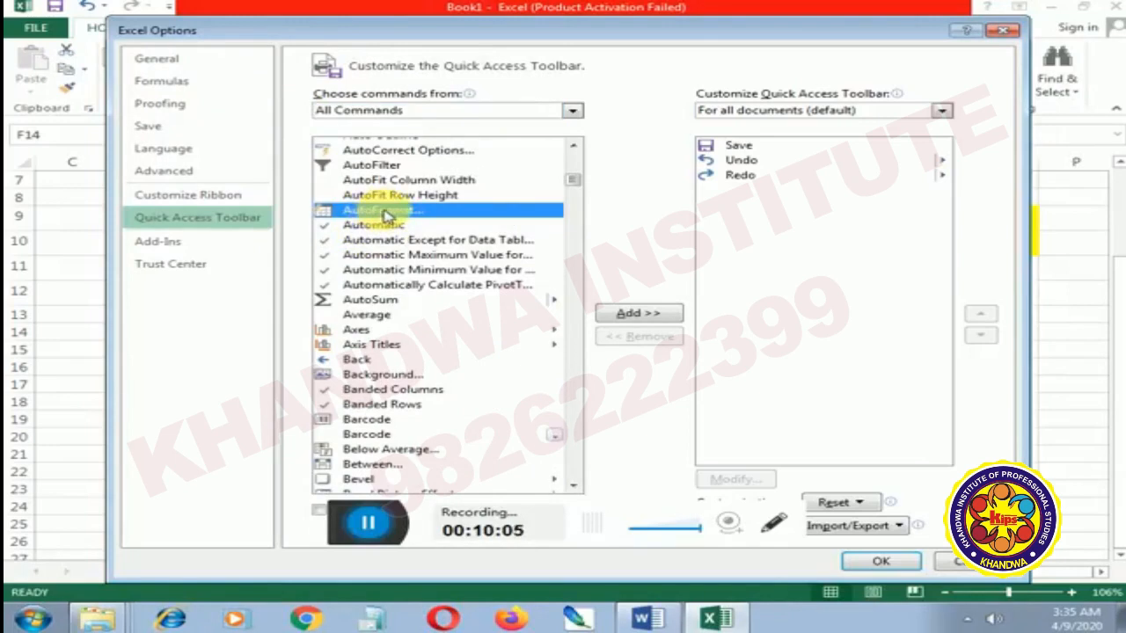
{"action": "left_click", "coordinate": [637, 312]}
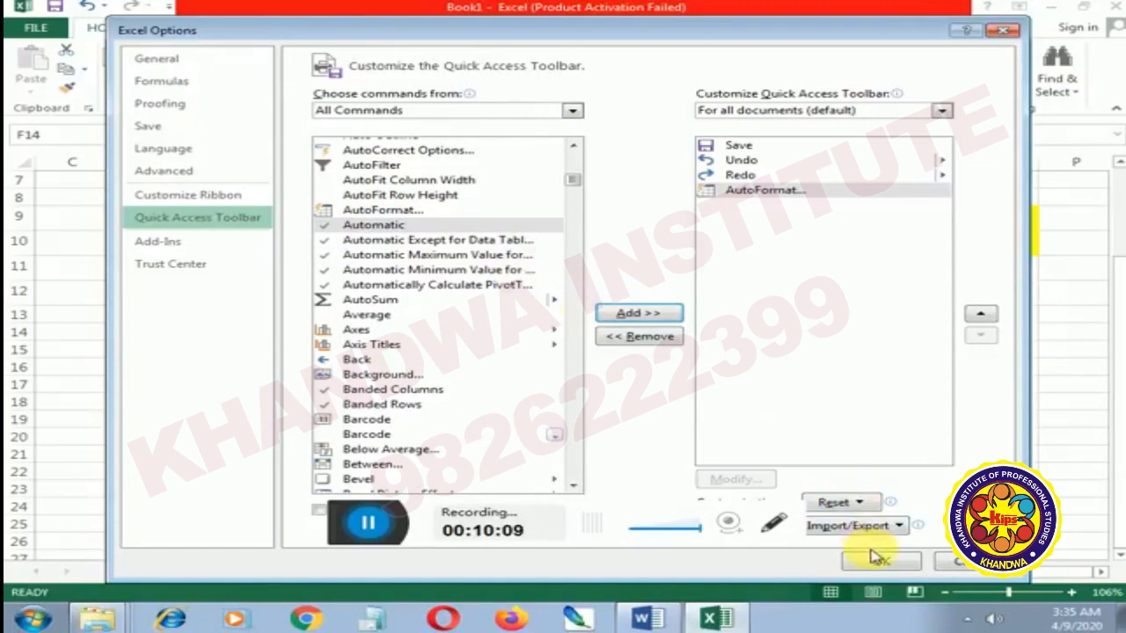
{"action": "left_click", "coordinate": [881, 561]}
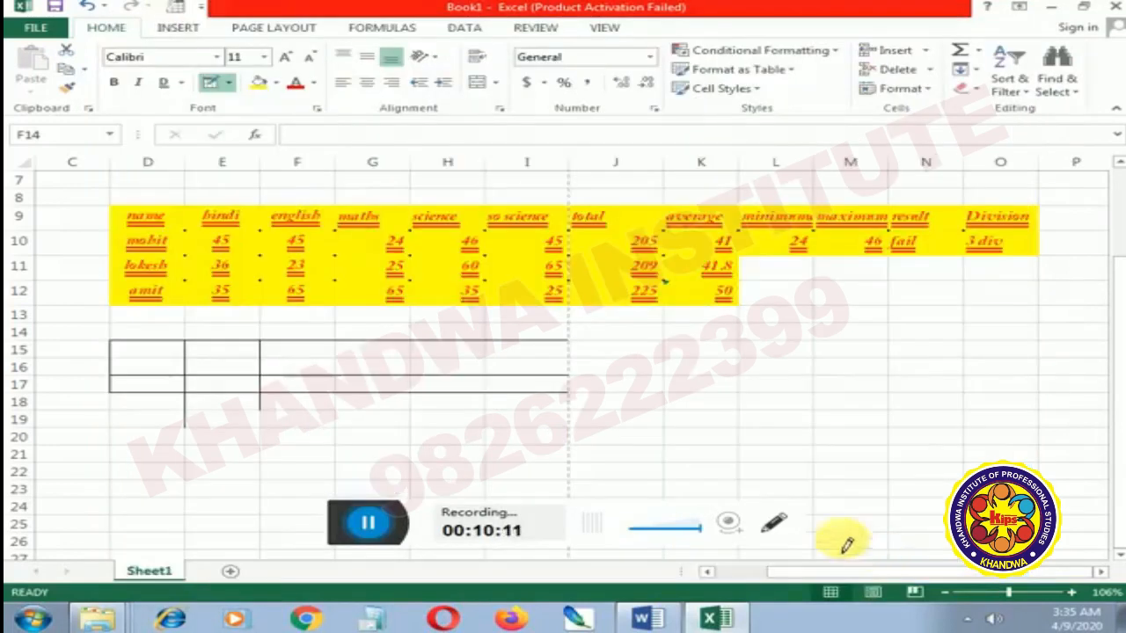